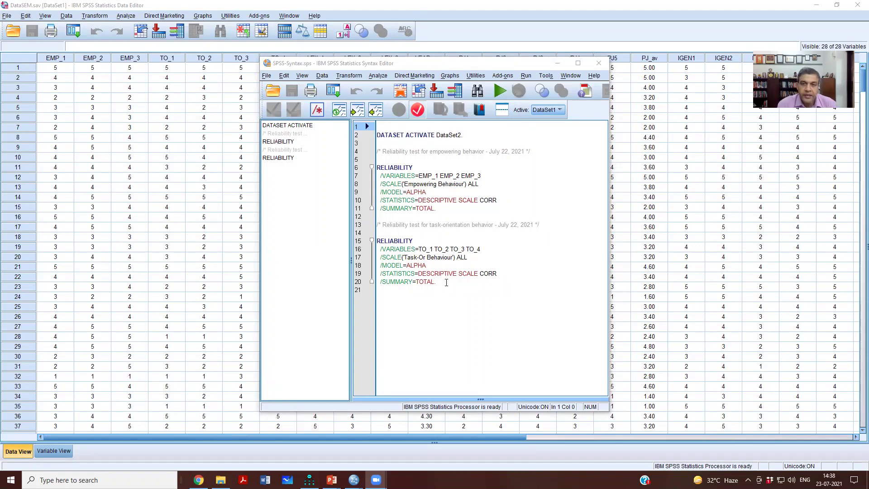
# - Minimize the syntax editor and highlight the EMP_1 through LEX_3 columns in the data
pyautogui.click(558, 63)
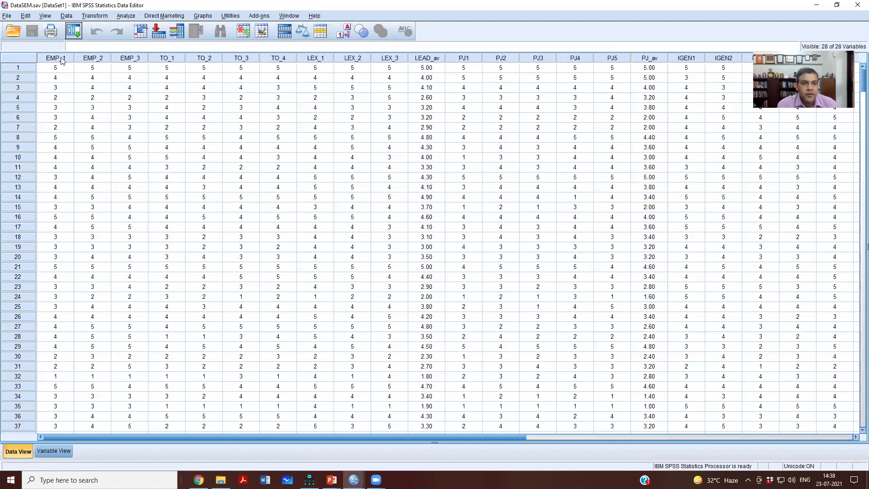
pyautogui.moveTo(62, 61); pyautogui.dragTo(403, 61)
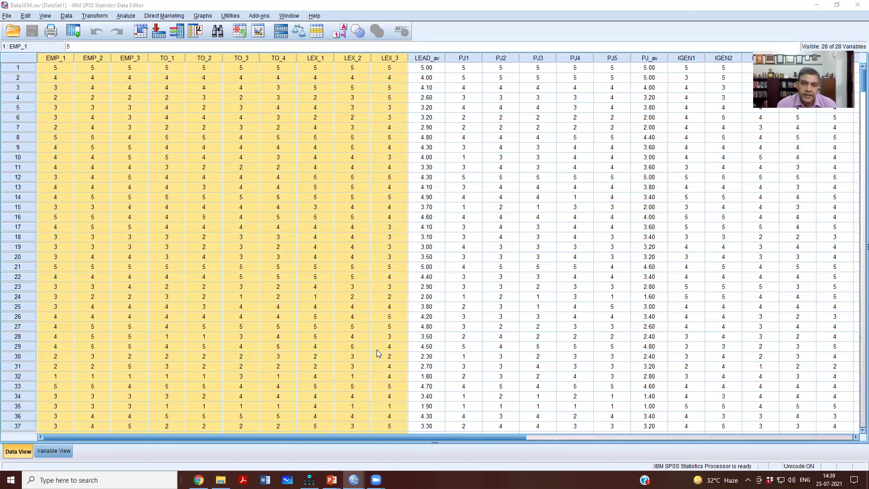
# - Start a dimension reduction Factor analysis with EMP_1 through LEX_3 as variables, keeping the default descriptives
pyautogui.click(176, 5)
pyautogui.click(123, 16)
pyautogui.moveTo(164, 16)
pyautogui.moveTo(129, 16)
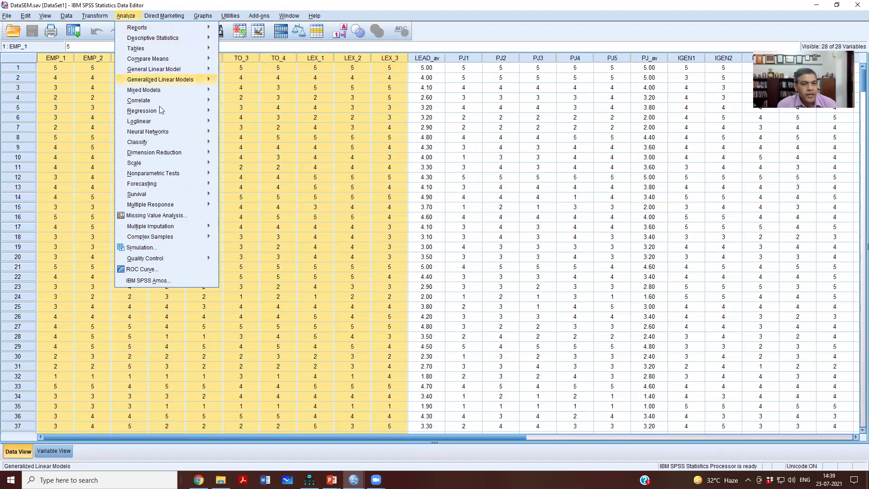
pyautogui.moveTo(180, 157)
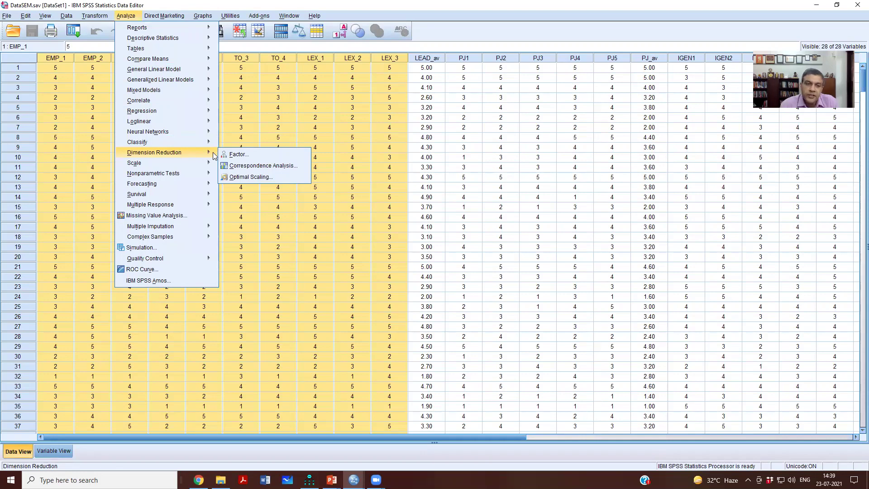
pyautogui.click(236, 156)
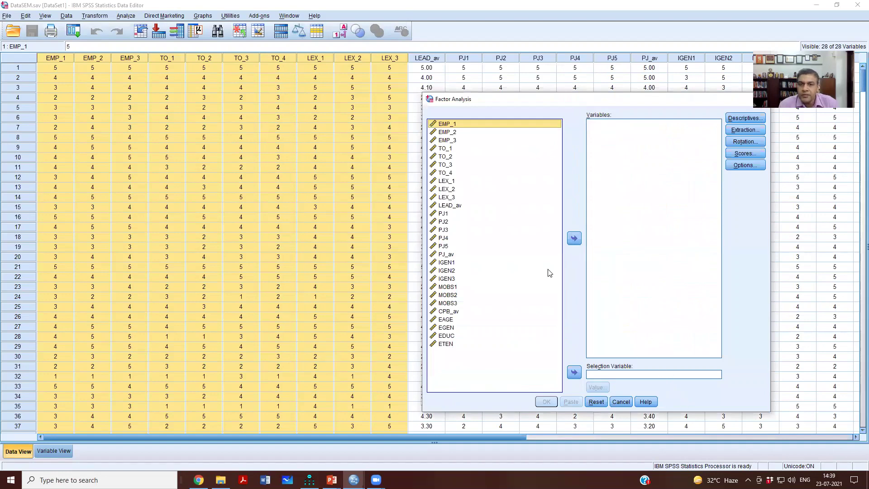
pyautogui.keyDown('shift'); pyautogui.click(456, 198); pyautogui.keyUp('shift')
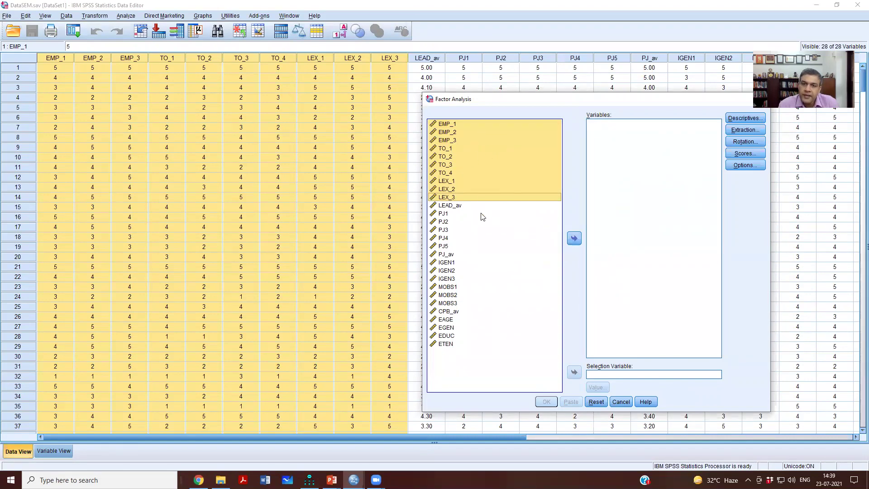
pyautogui.click(574, 239)
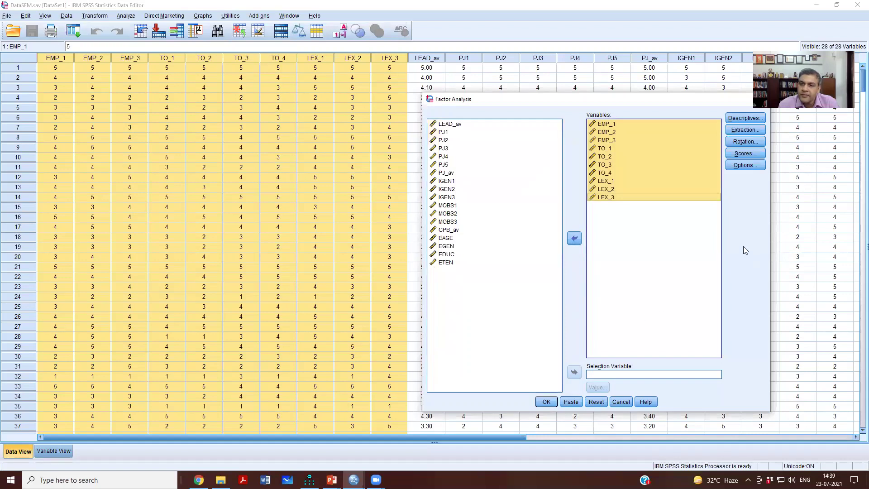
pyautogui.click(741, 119)
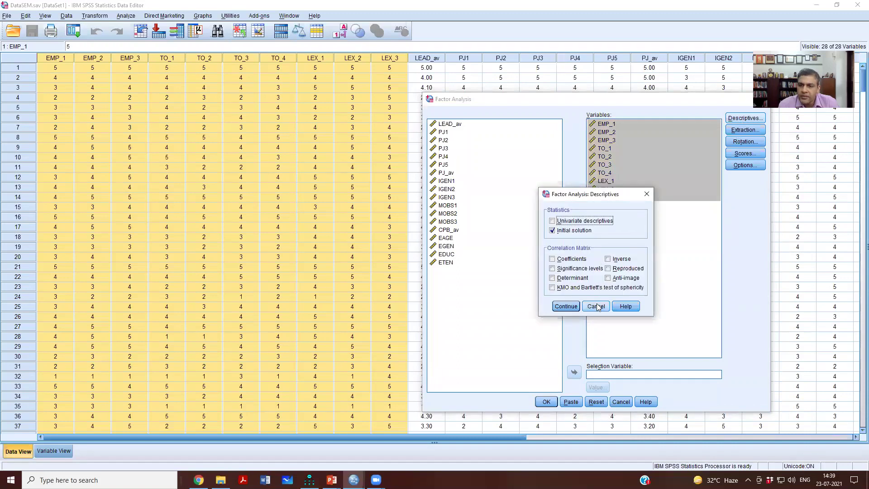
pyautogui.click(579, 307)
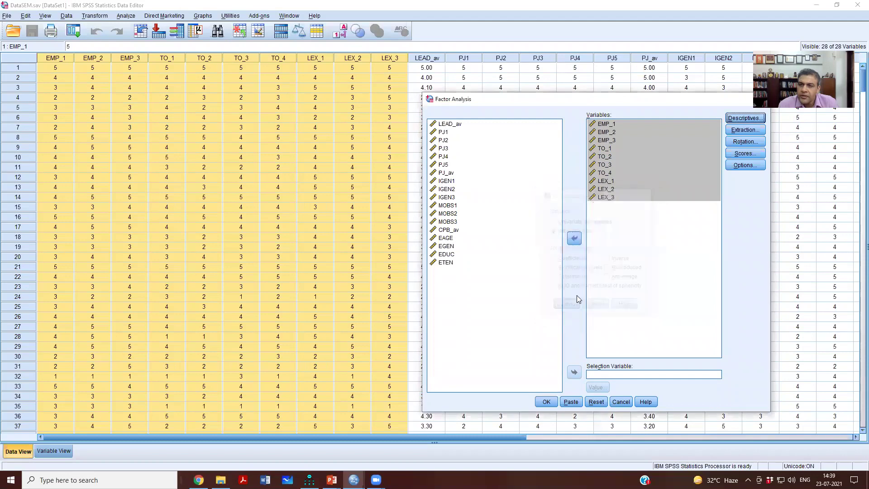
# - Set the factor extraction method to Principal axis factoring
pyautogui.click(747, 130)
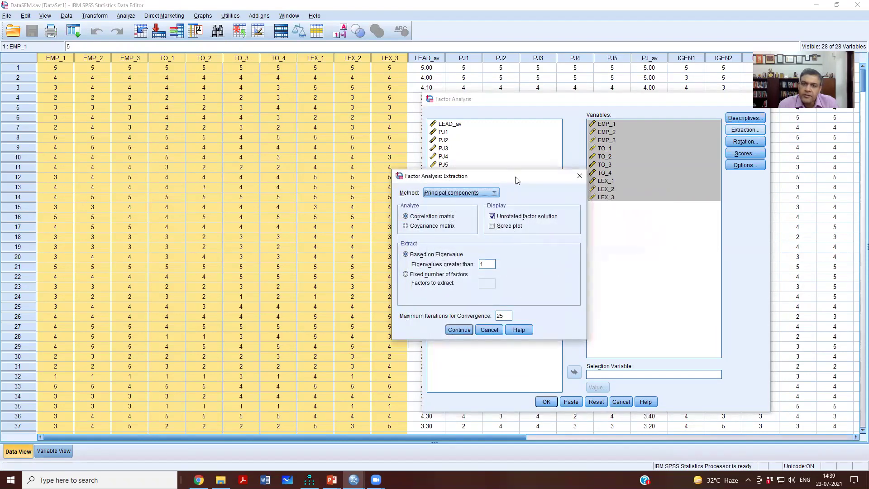
pyautogui.moveTo(466, 176); pyautogui.dragTo(281, 106)
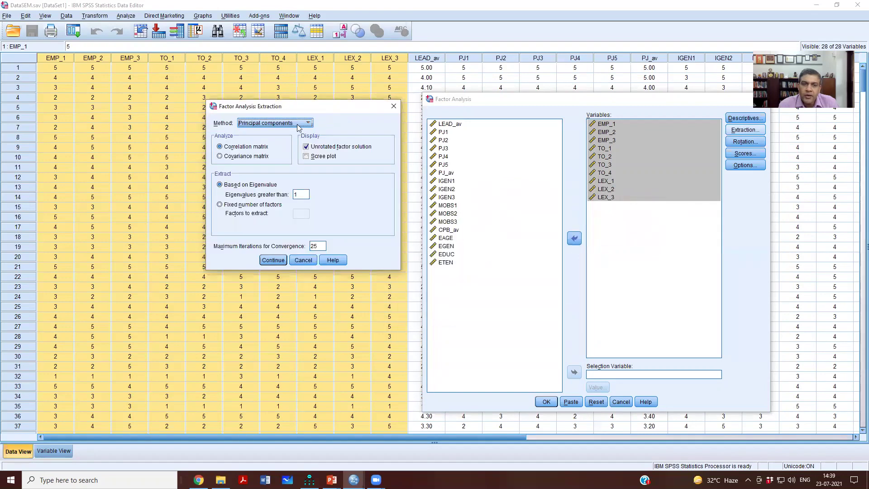
pyautogui.click(298, 123)
pyautogui.click(319, 122)
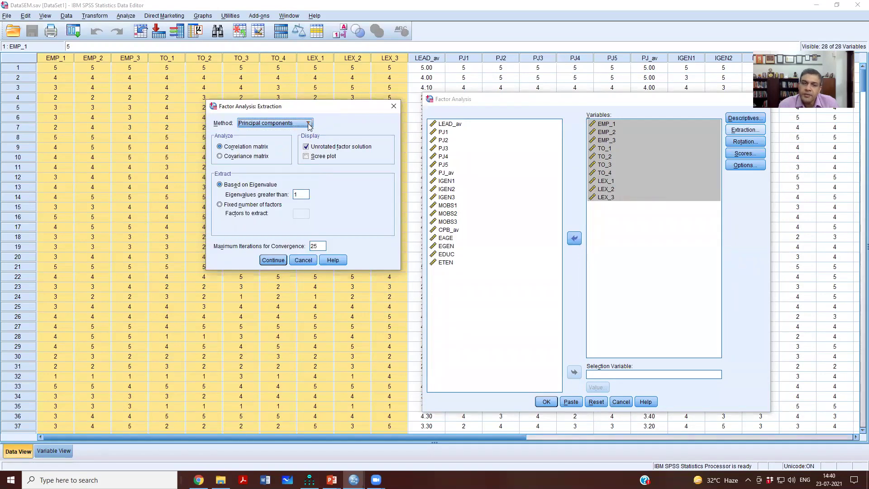
pyautogui.click(310, 124)
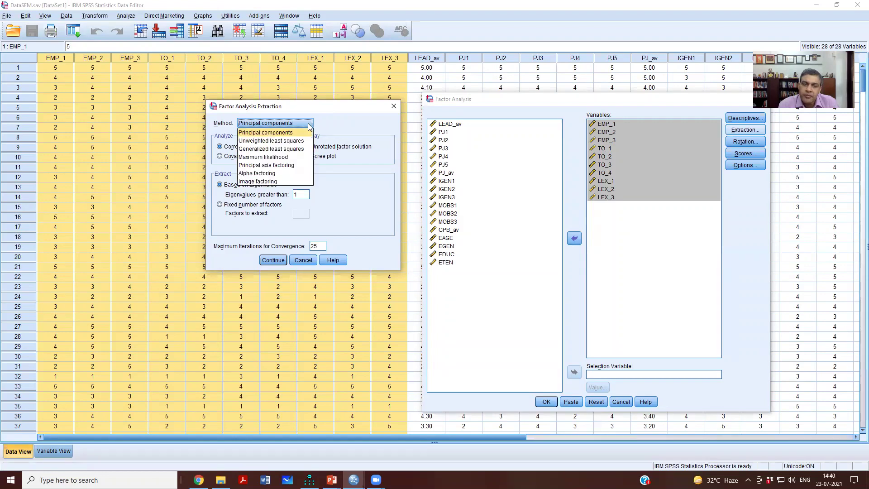
pyautogui.click(299, 166)
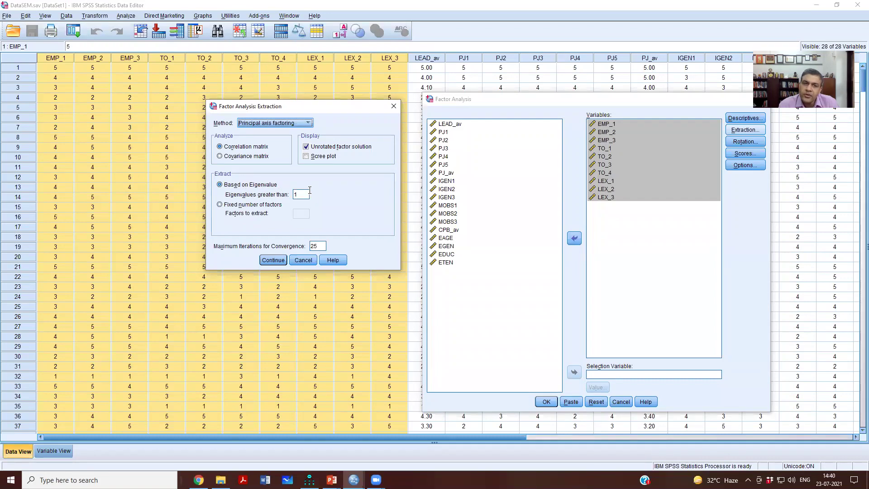
# - Try extracting a fixed number of 3 factors, and return to extraction based on eigenvalues greater than 1
pyautogui.click(241, 205)
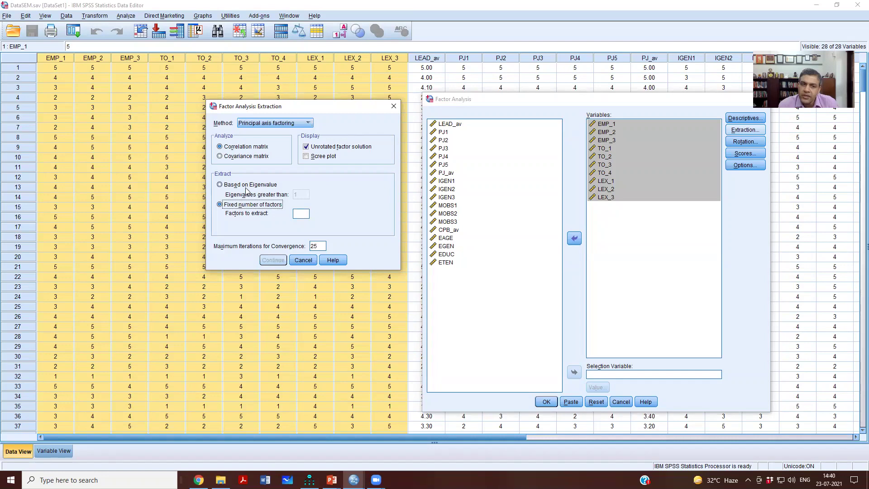
pyautogui.click(246, 186)
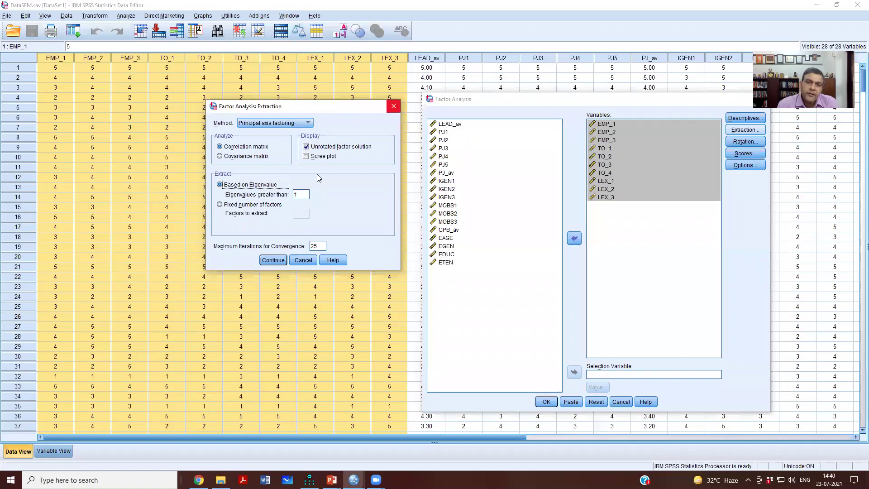
pyautogui.click(270, 205)
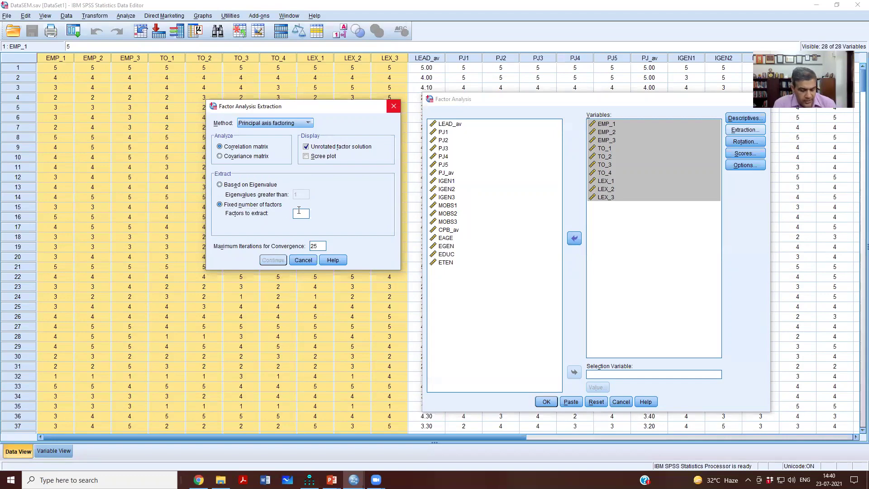
pyautogui.write('3')
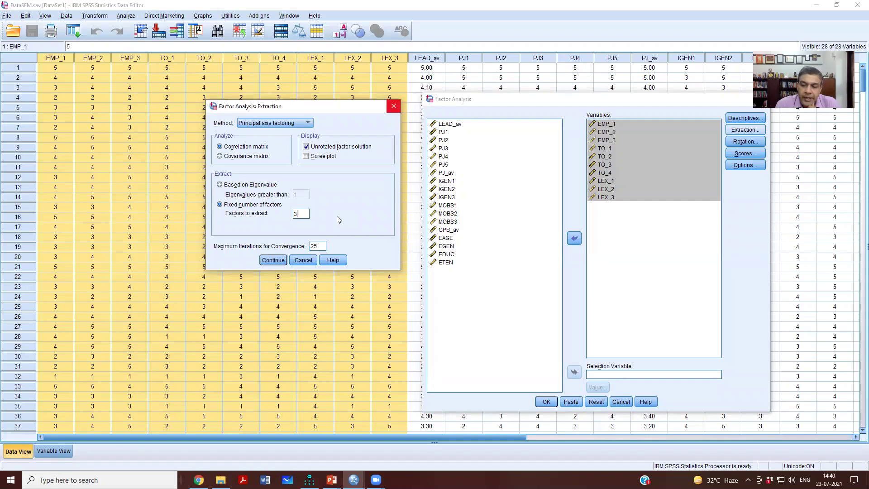
pyautogui.moveTo(299, 216); pyautogui.dragTo(288, 216)
pyautogui.click(251, 185)
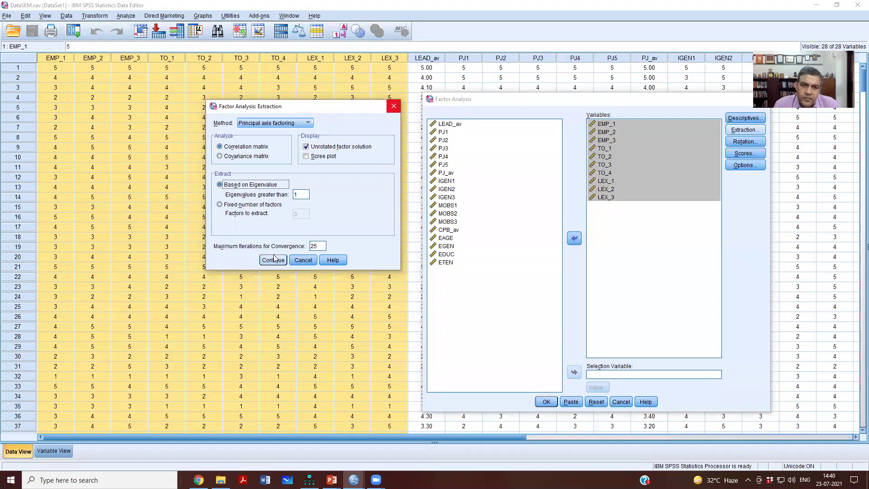
# - Include the scree plot in the extraction output and accept the extraction settings with the correlation matrix
pyautogui.doubleClick(319, 245)
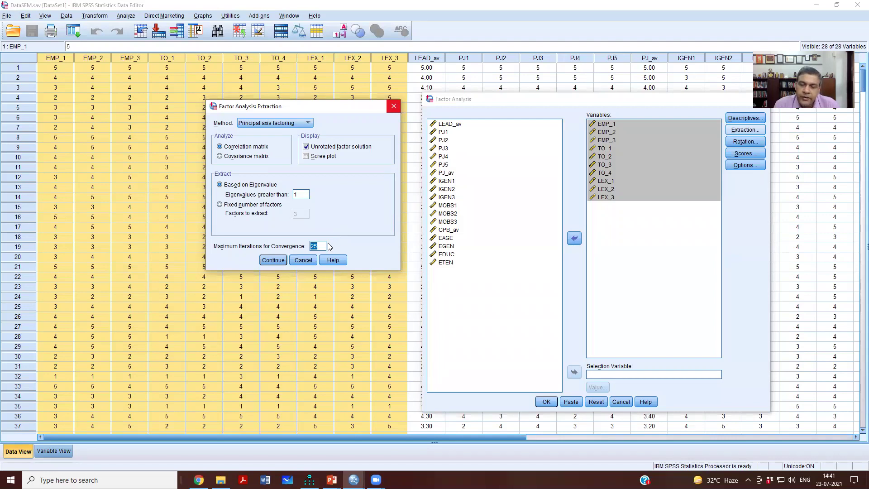
pyautogui.click(317, 246)
pyautogui.click(306, 156)
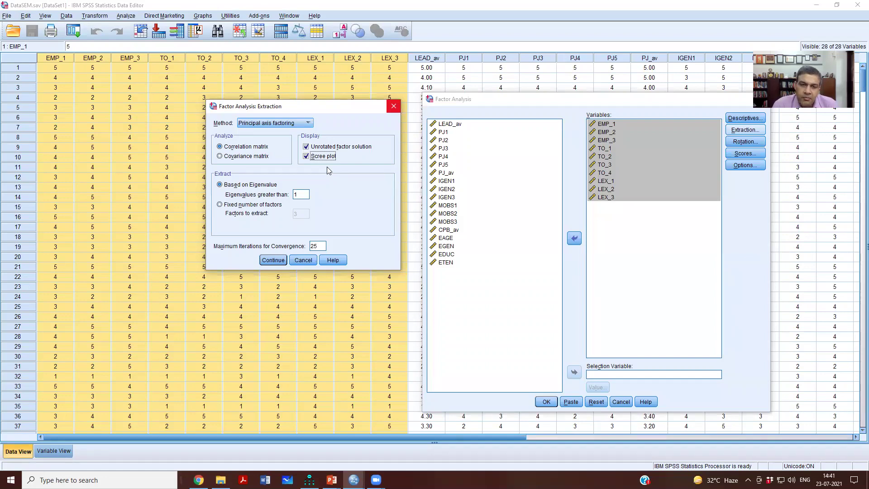
pyautogui.click(249, 155)
pyautogui.click(249, 148)
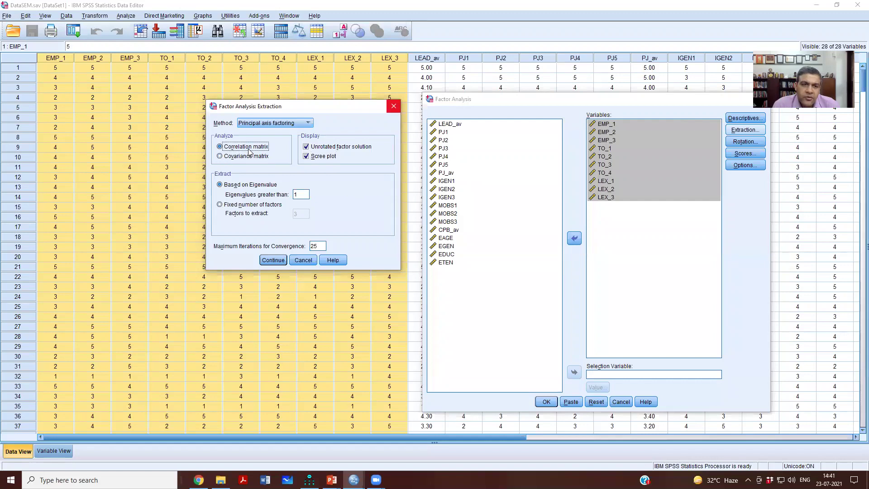
pyautogui.click(249, 157)
pyautogui.click(247, 147)
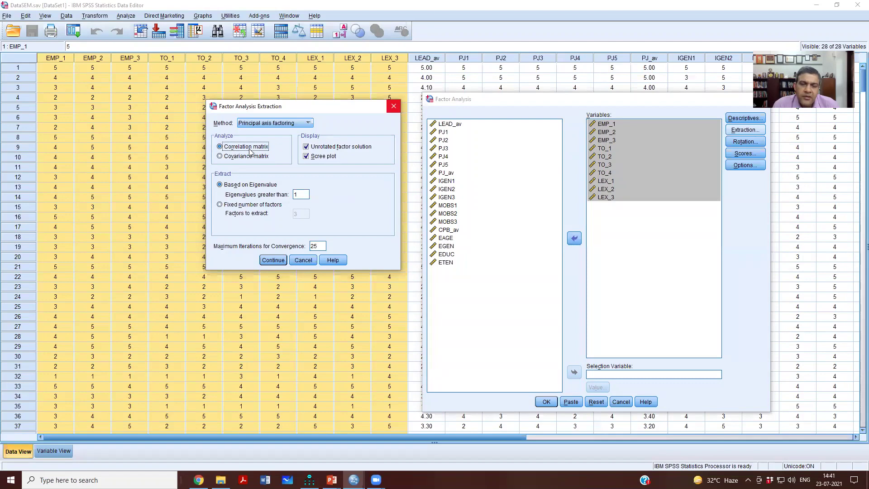
pyautogui.click(273, 260)
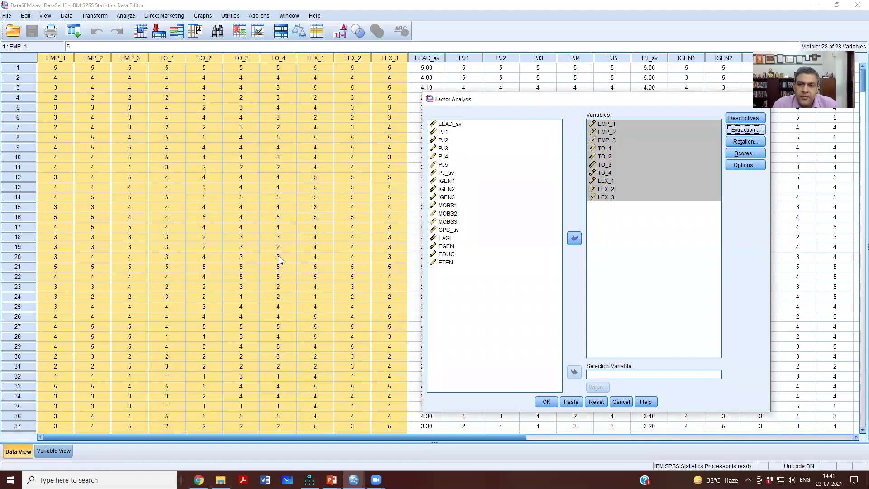
# - Set the factor rotation method to Direct Oblimin and include the loading plots in the output
pyautogui.click(745, 141)
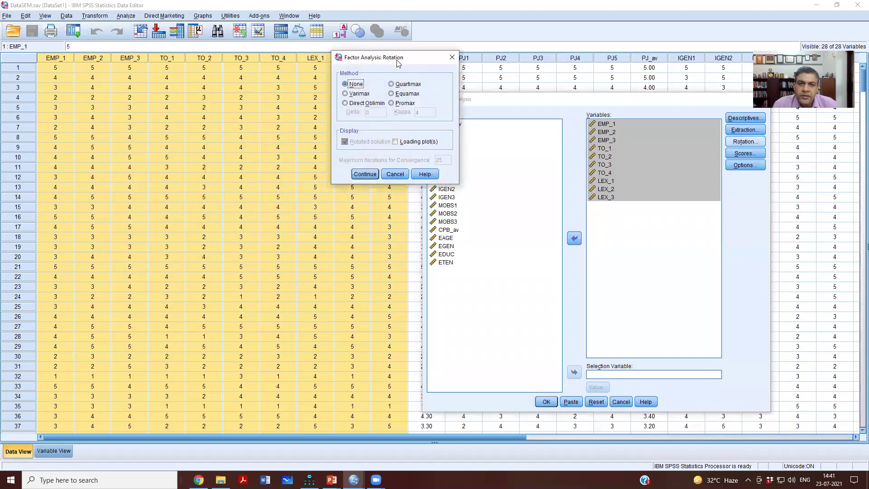
pyautogui.moveTo(384, 63); pyautogui.dragTo(345, 107)
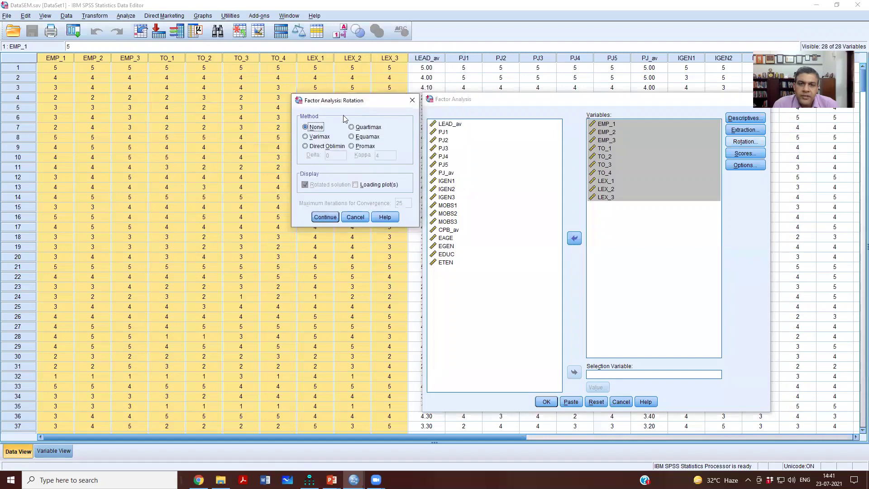
pyautogui.click(312, 137)
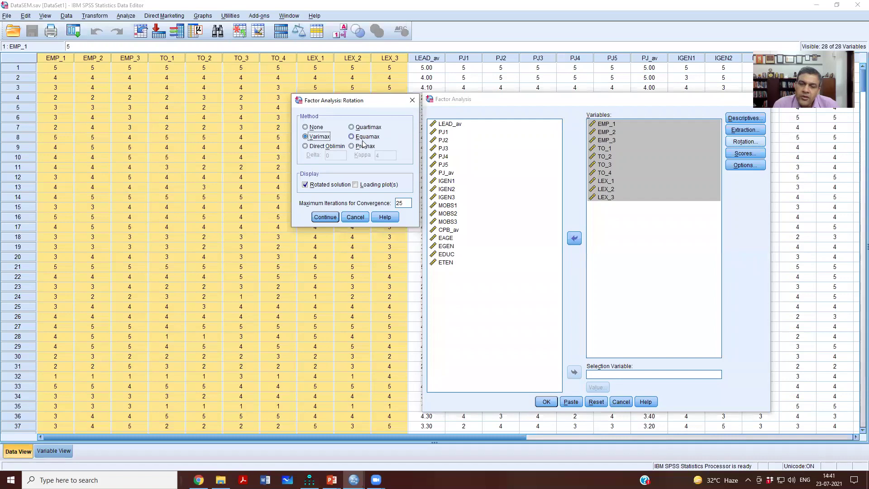
pyautogui.click(327, 147)
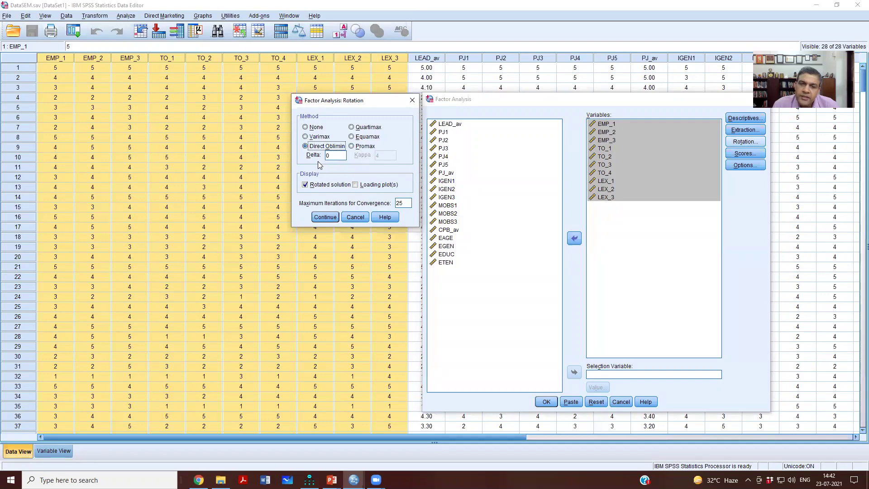
pyautogui.click(366, 146)
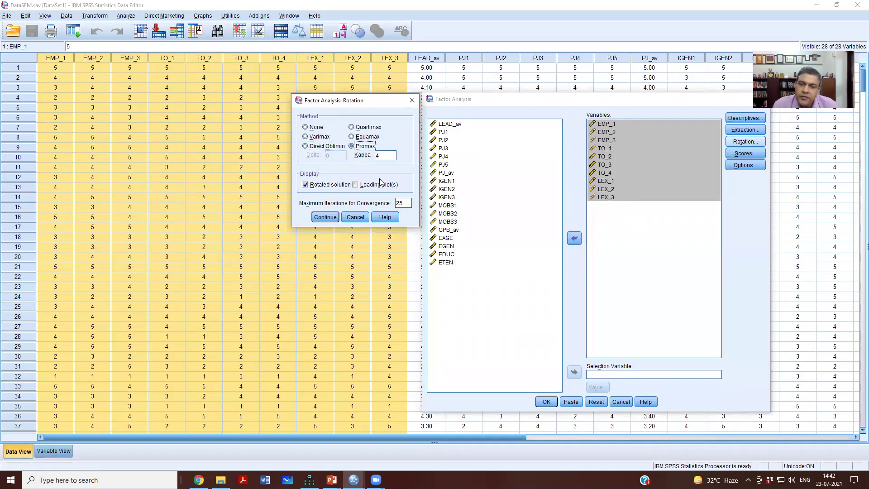
pyautogui.click(325, 148)
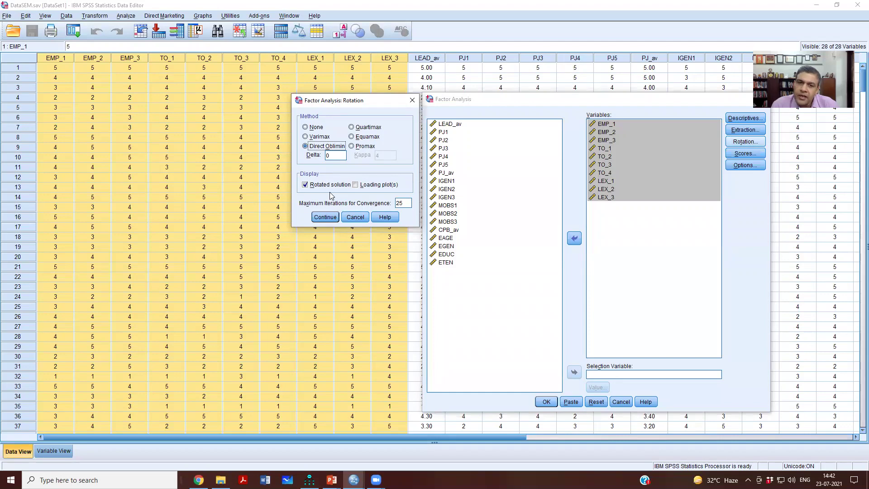
pyautogui.click(356, 185)
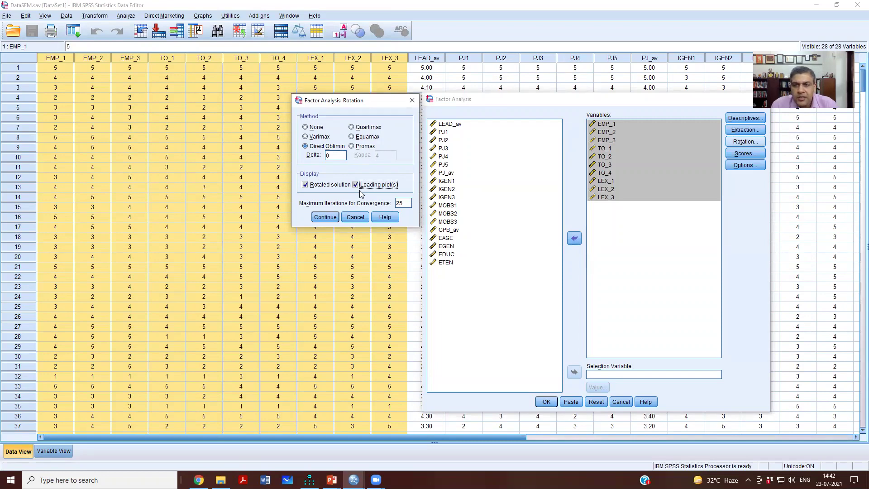
pyautogui.click(325, 218)
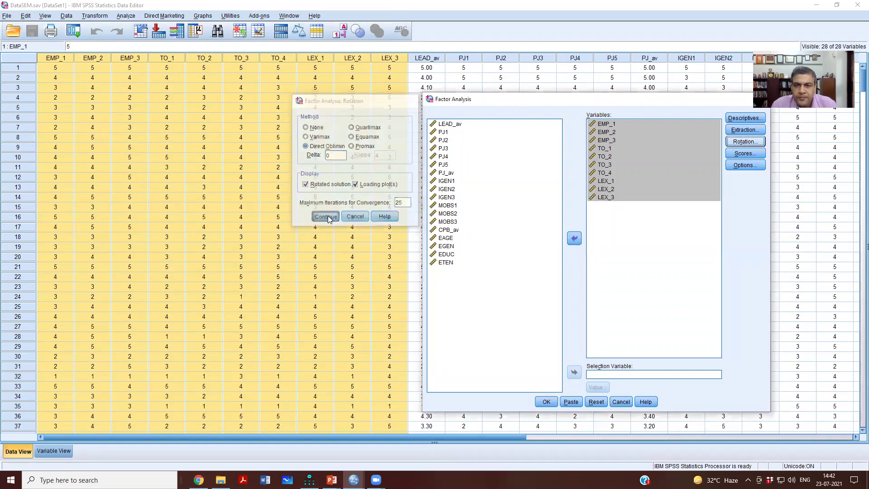
# - Review the factor scores options and accept them without saving the scores as variables
pyautogui.click(744, 154)
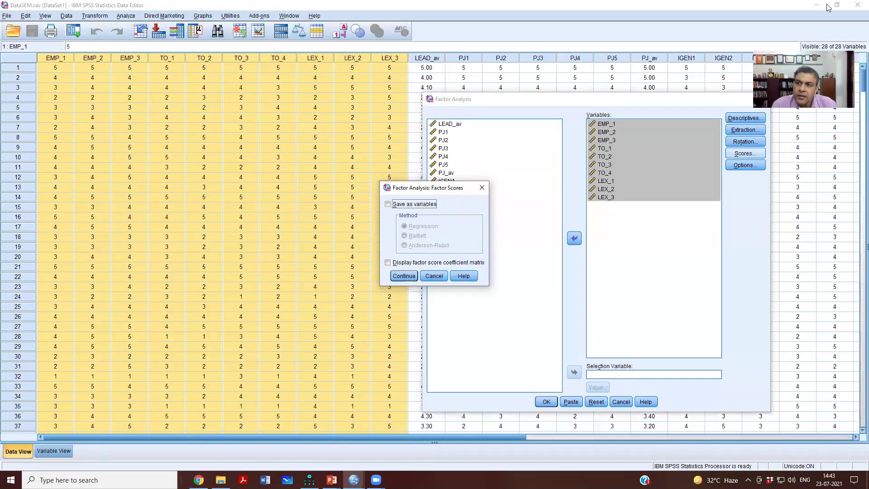
pyautogui.click(404, 276)
# - Exclude missing cases listwise and sort the coefficients by size, leaving small coefficients unsuppressed
pyautogui.click(746, 165)
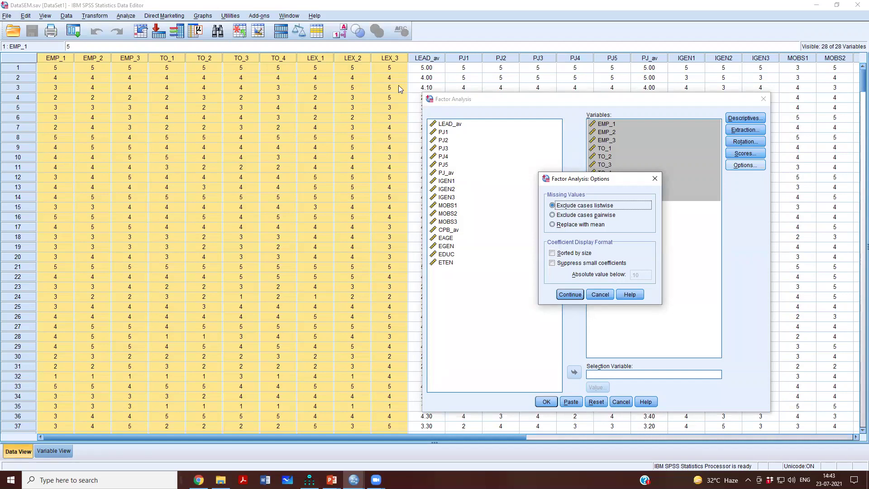
pyautogui.click(589, 215)
pyautogui.press('Down')
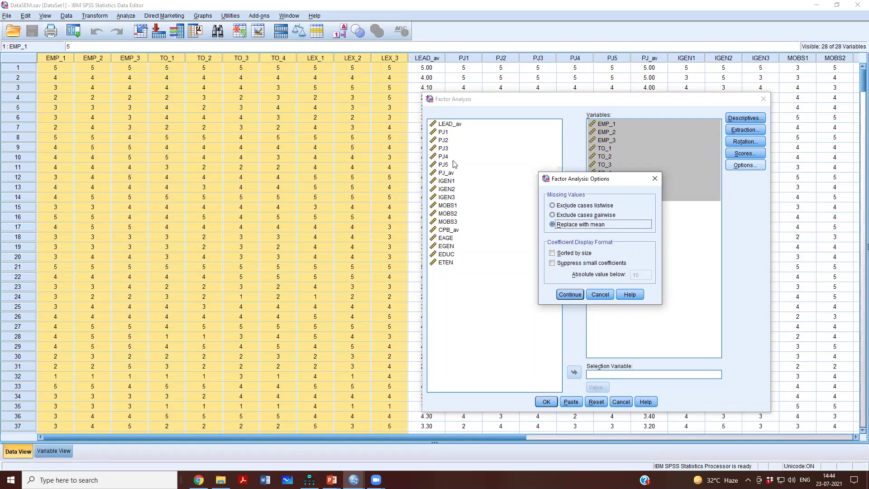
pyautogui.click(567, 207)
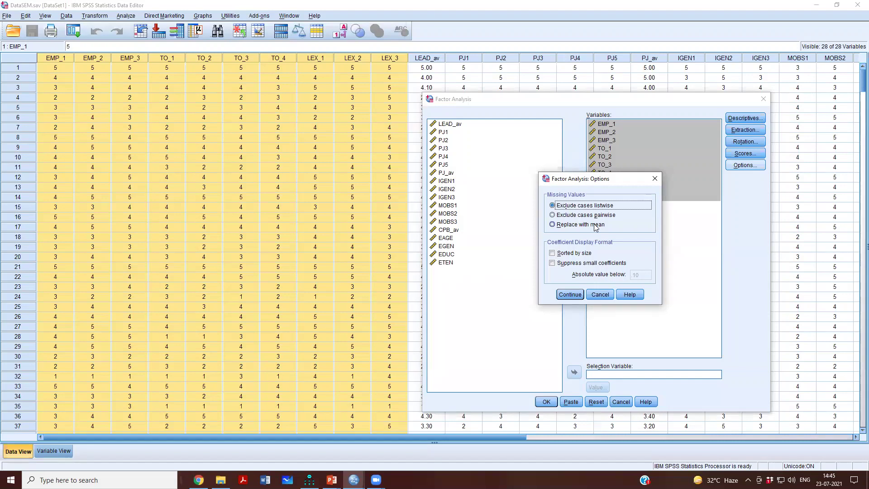
pyautogui.click(568, 255)
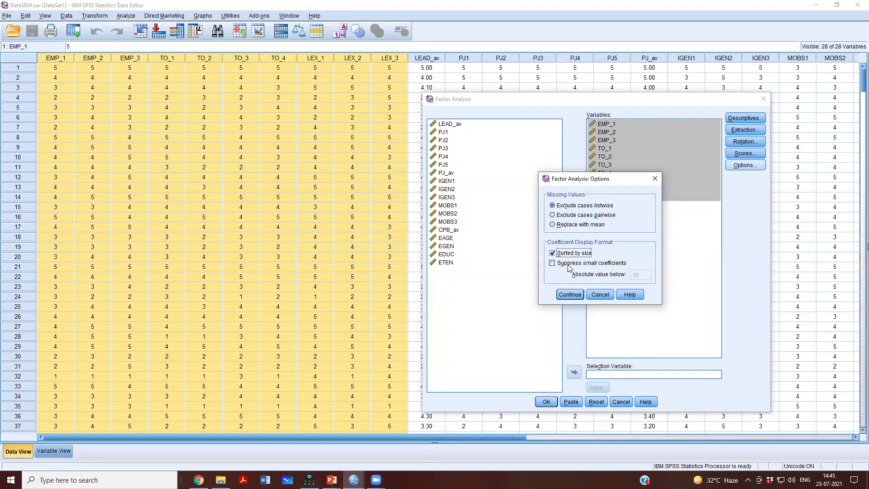
pyautogui.click(569, 264)
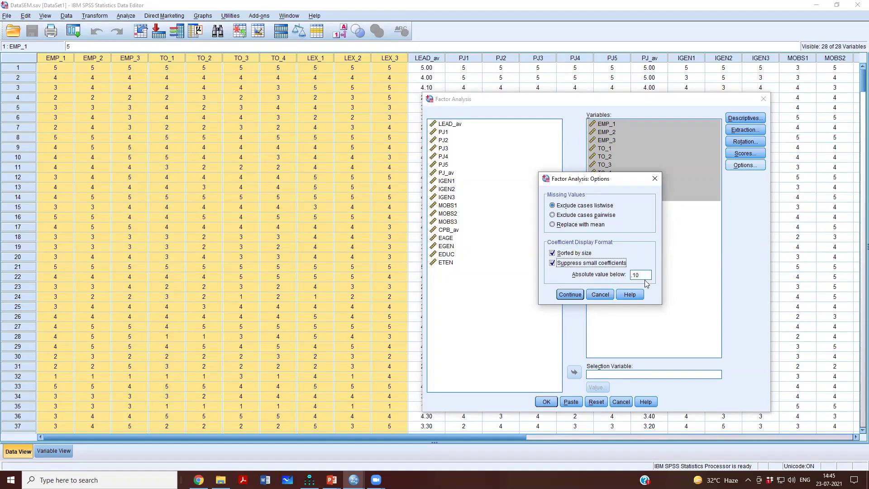
pyautogui.click(565, 266)
pyautogui.click(571, 294)
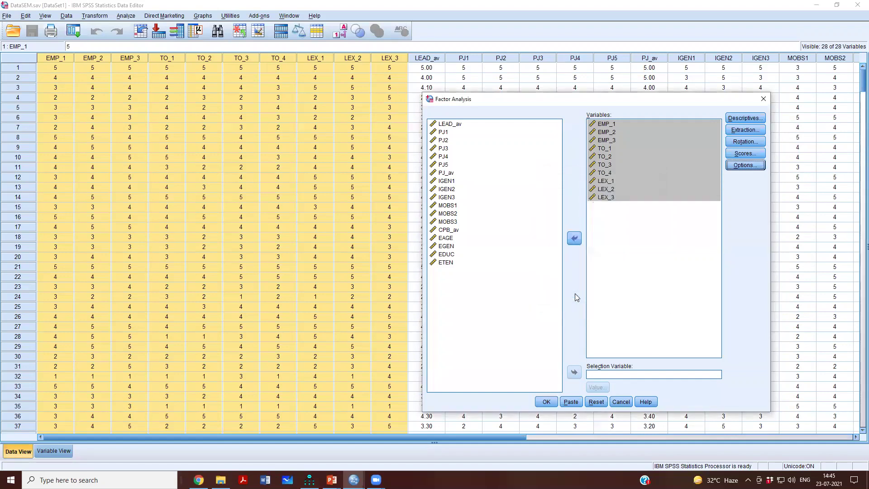
# - Paste the factor analysis command as syntax, then bring up the SPSS-Syntax.sps editor and widen its window
pyautogui.click(571, 402)
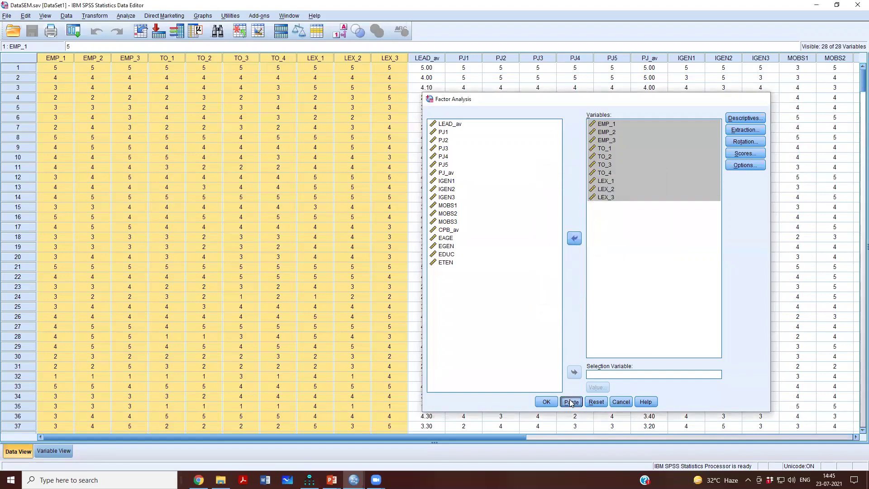
pyautogui.moveTo(355, 480)
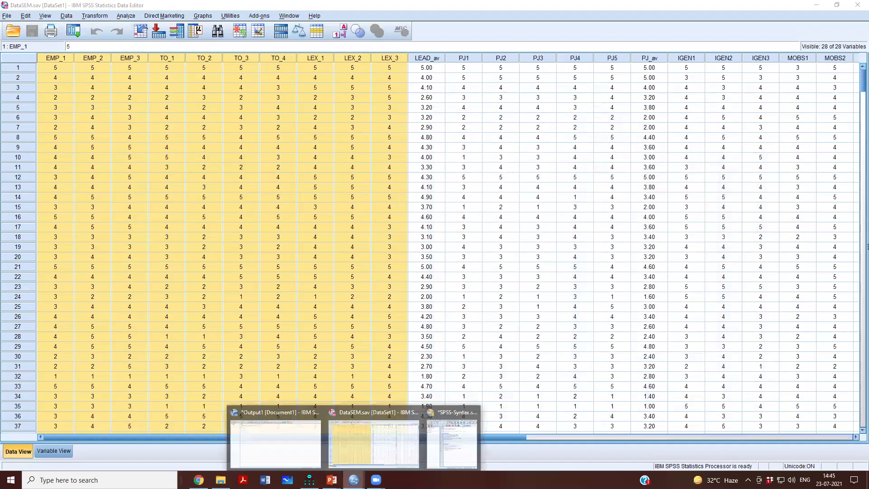
pyautogui.click(452, 444)
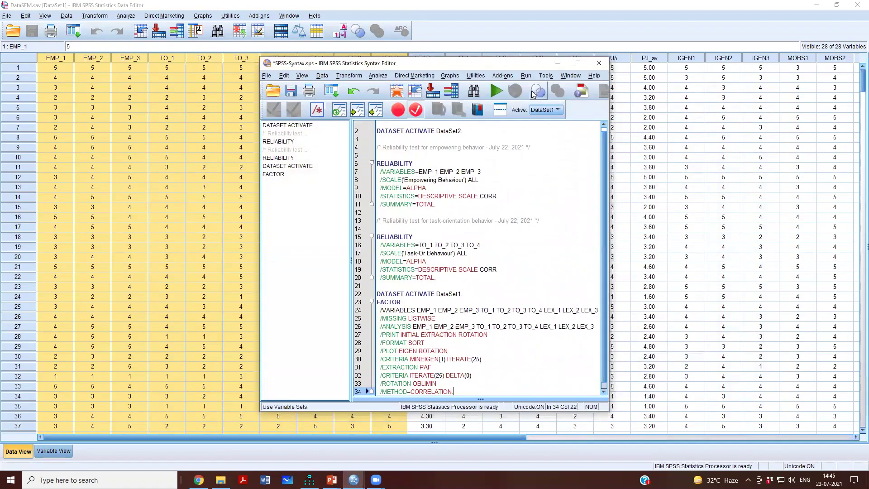
pyautogui.moveTo(611, 105); pyautogui.dragTo(667, 106)
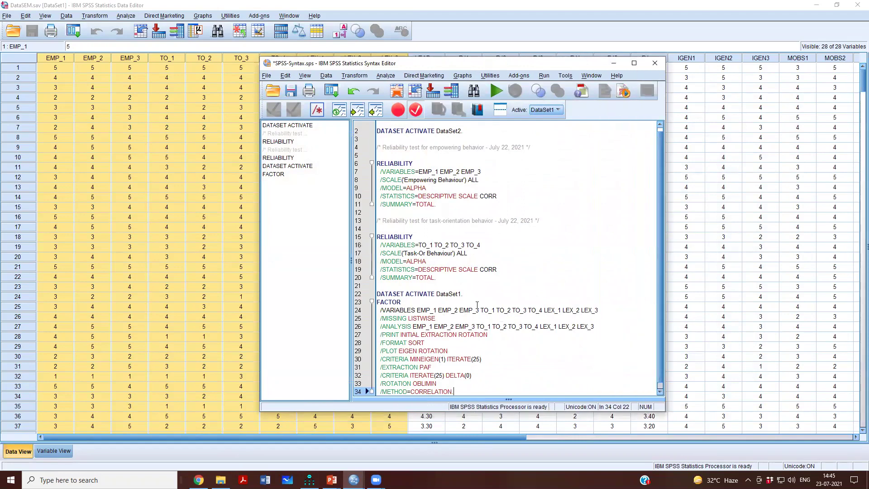
# - Insert the comment "/* EFA for Leadership - July 23, 2021 */" on its own line above the pasted DATASET ACTIVATE DataSet1 command
pyautogui.click(453, 292)
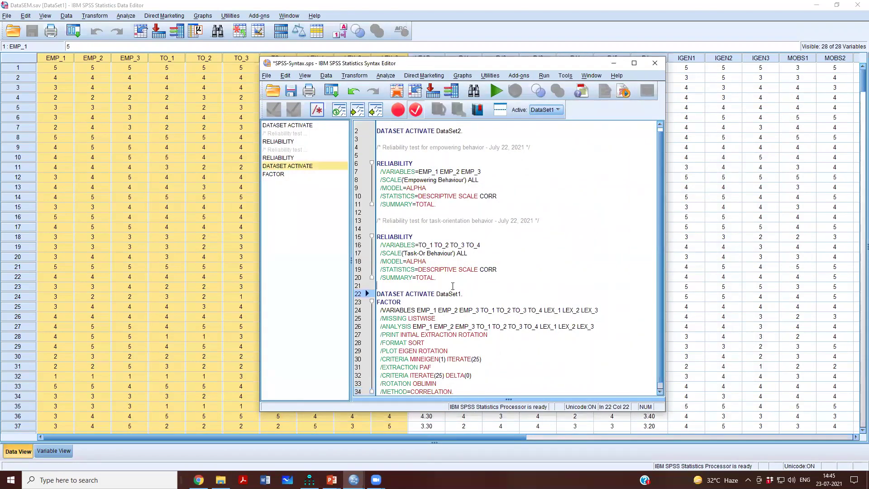
pyautogui.click(453, 287)
pyautogui.press('Return')
pyautogui.write('/')
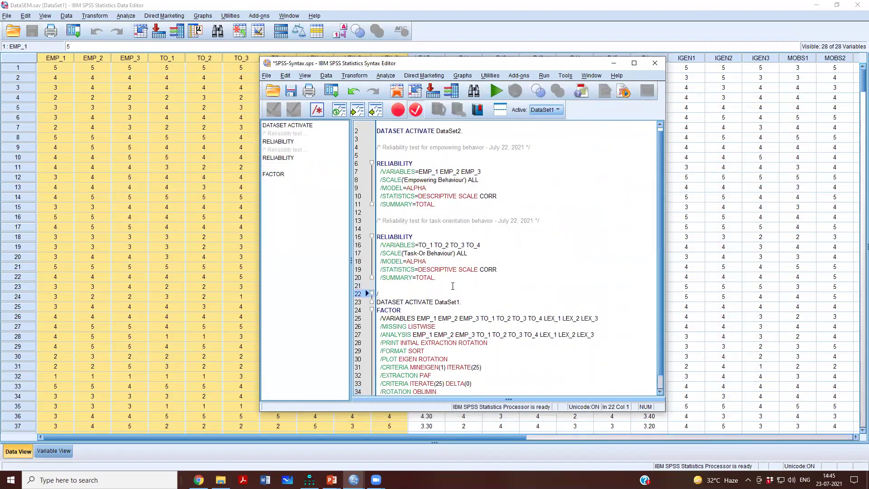
pyautogui.write('* EFA for')
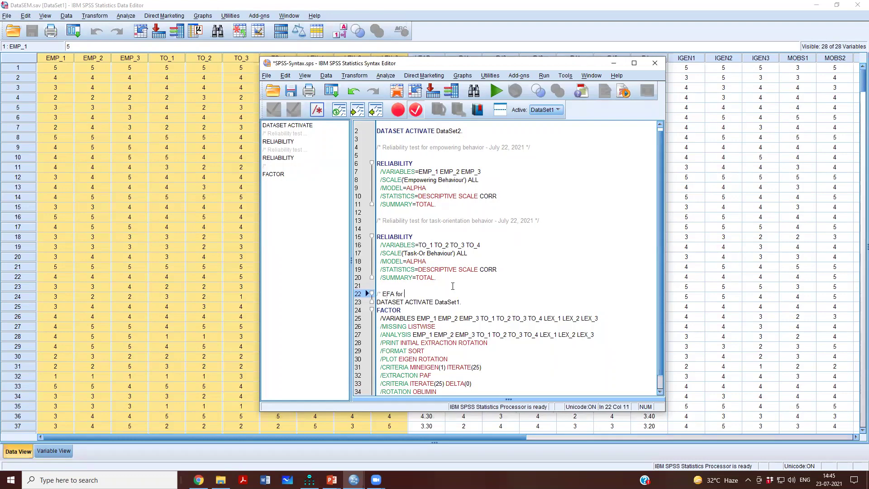
pyautogui.write(' Ladershi')
pyautogui.press('BackSpace')
pyautogui.press('BackSpace')
pyautogui.press('BackSpace')
pyautogui.press('BackSpace')
pyautogui.press('BackSpace')
pyautogui.press('BackSpace')
pyautogui.press('BackSpace')
pyautogui.write('eadership - July 23, ')
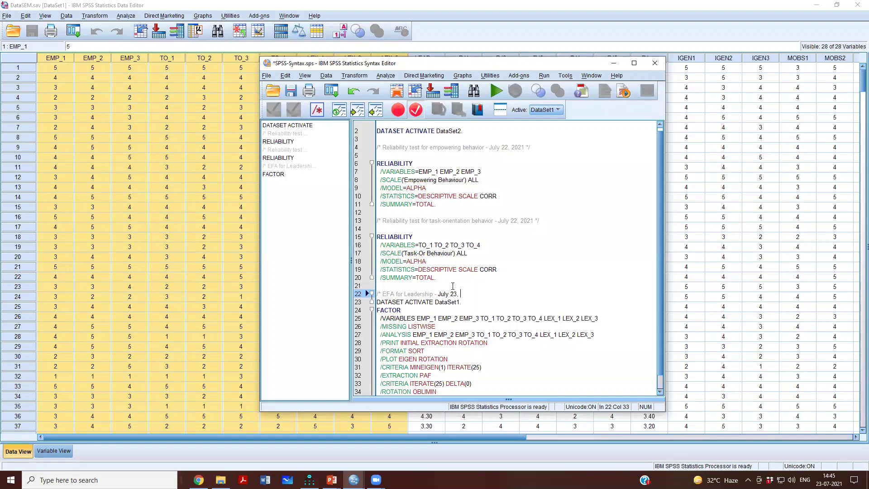
pyautogui.write('2021 */')
pyautogui.press('Return')
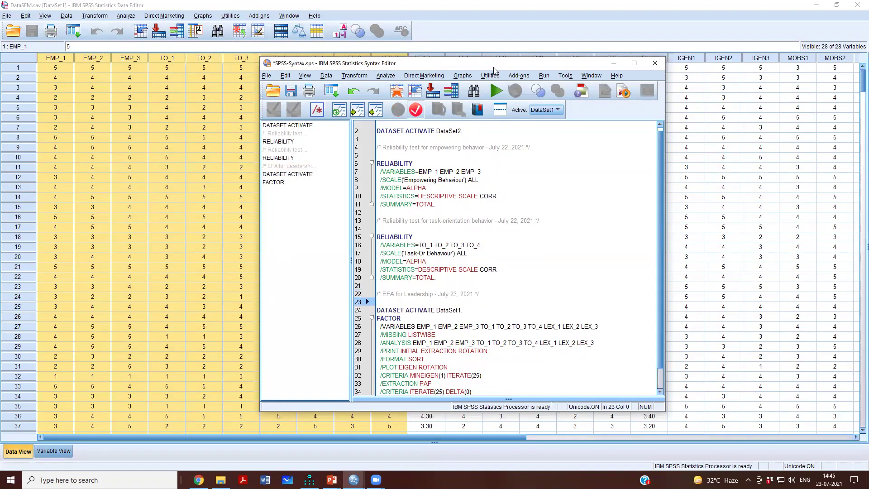
# - Enlarge the syntax editor window and run only the DATASET ACTIVATE DataSet1 and FACTOR commands
pyautogui.moveTo(493, 64); pyautogui.dragTo(518, 19)
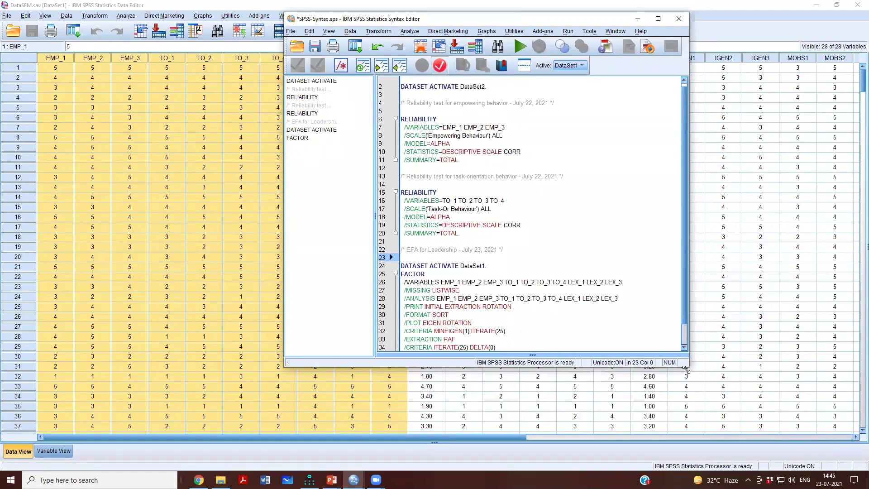
pyautogui.moveTo(687, 369); pyautogui.dragTo(765, 446)
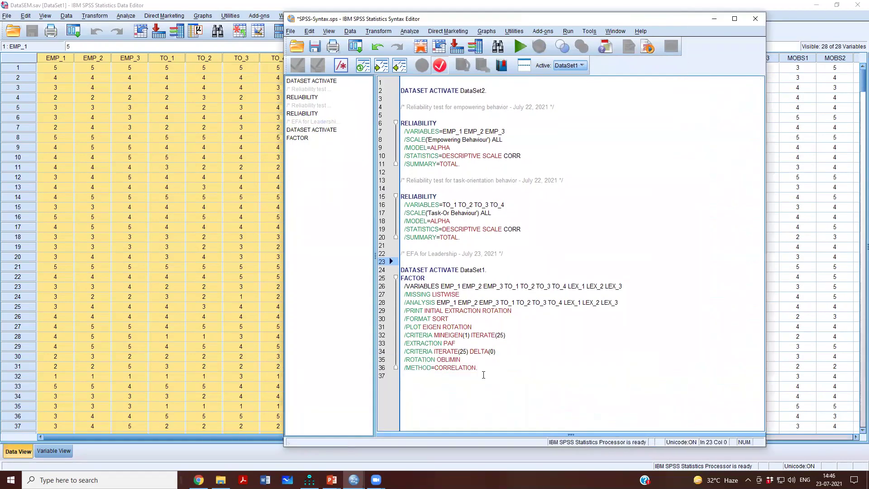
pyautogui.moveTo(482, 369); pyautogui.dragTo(401, 271)
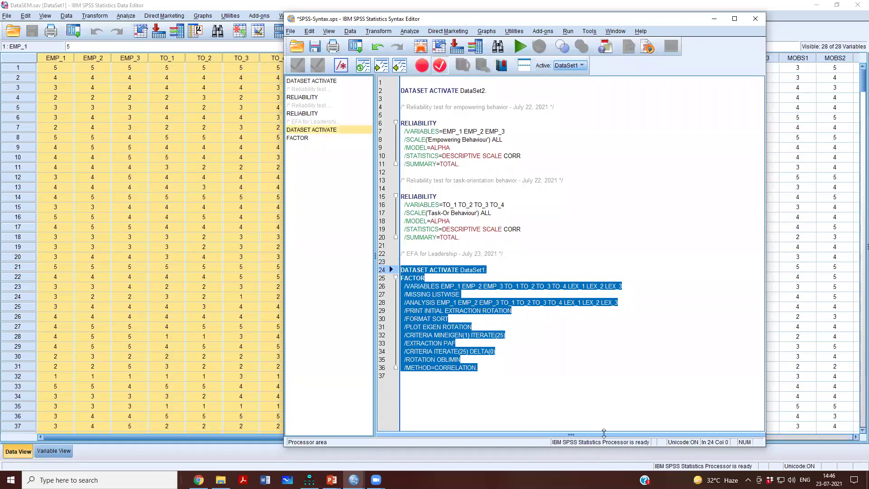
pyautogui.click(520, 45)
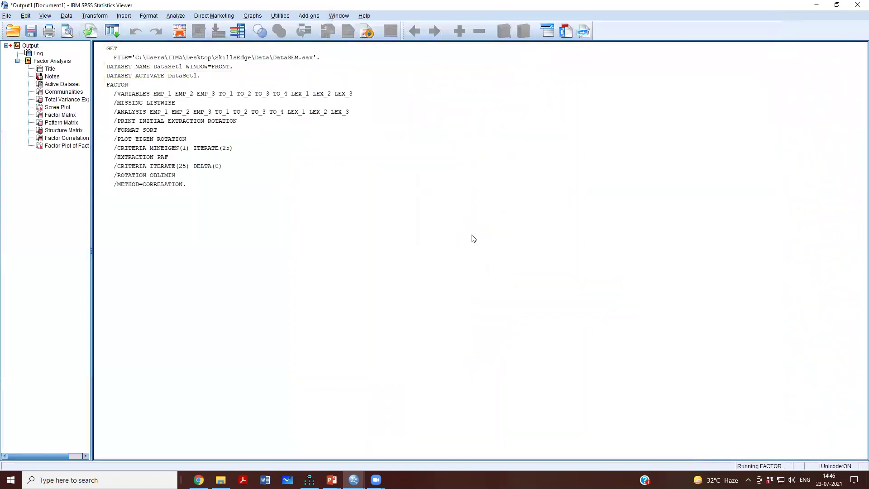
# - Examine the Communalities and Total Variance Explained tables in the factor analysis output
pyautogui.scroll(-3, 473, 240)
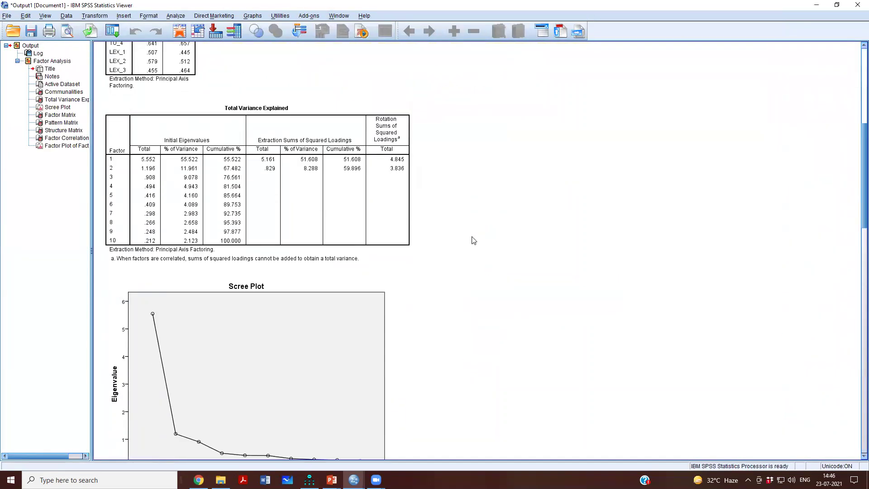
pyautogui.scroll(8, 471, 240)
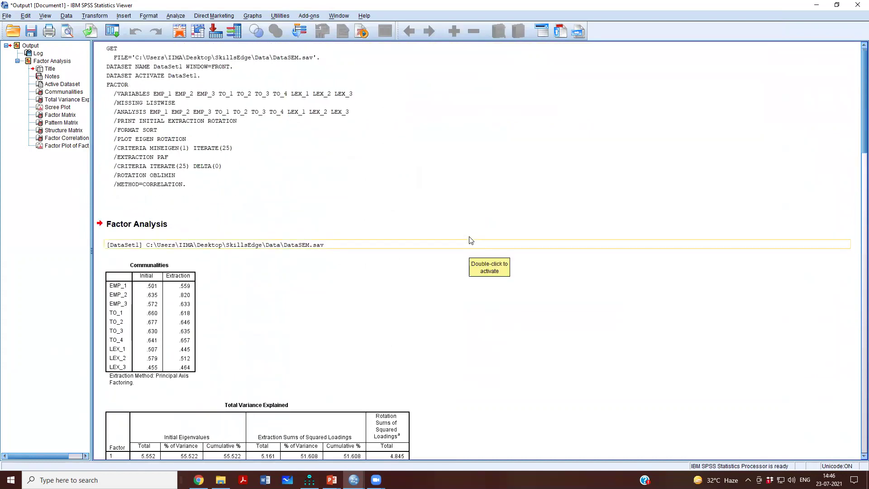
pyautogui.scroll(-3, 379, 235)
pyautogui.scroll(-3, 380, 235)
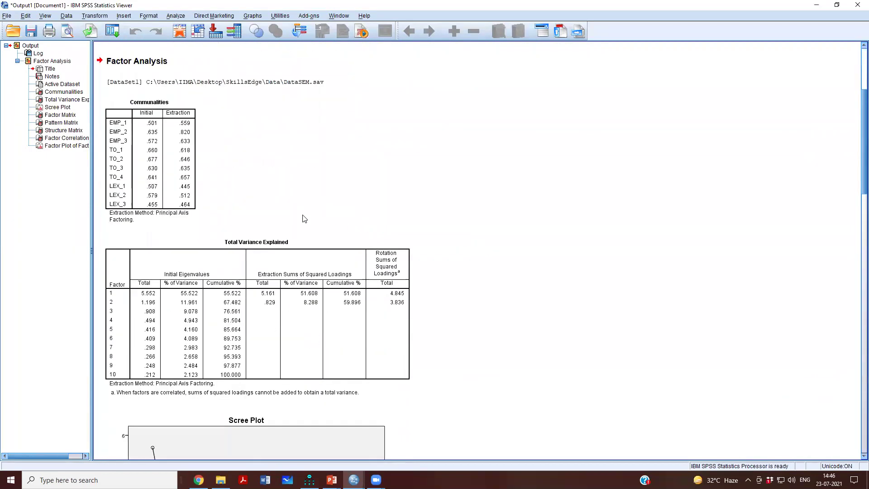
pyautogui.click(190, 173)
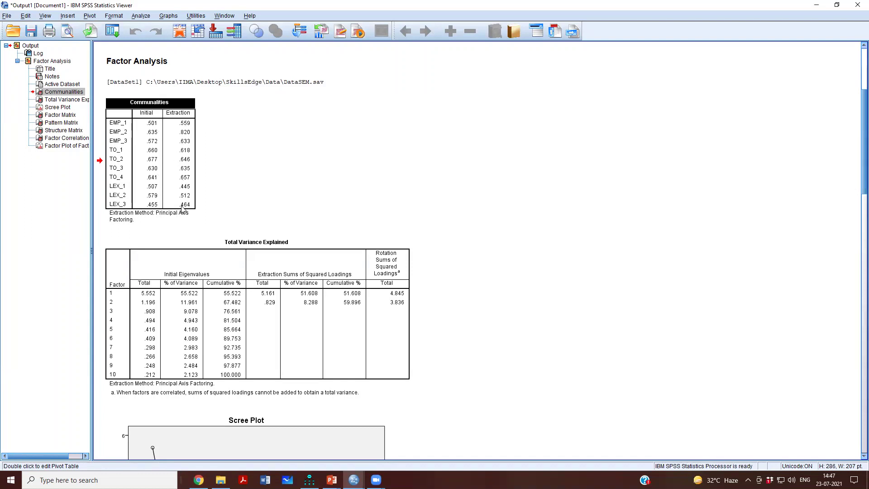
pyautogui.scroll(-1, 182, 210)
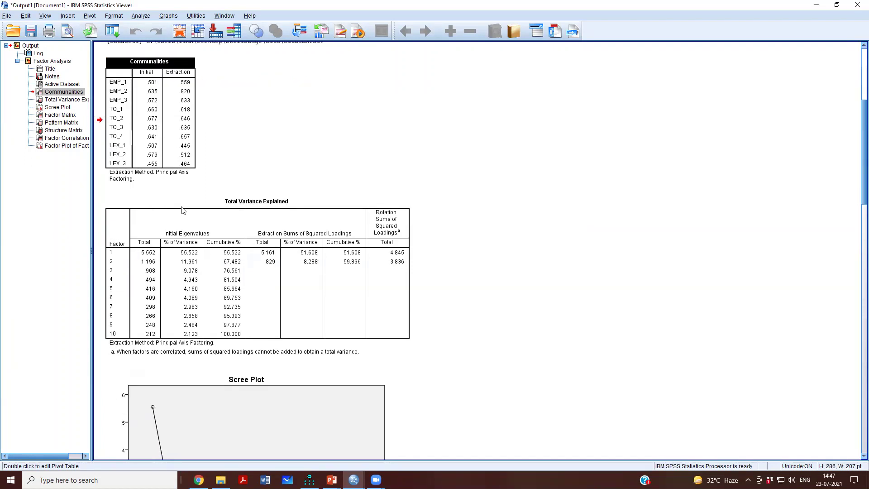
pyautogui.scroll(-1, 182, 210)
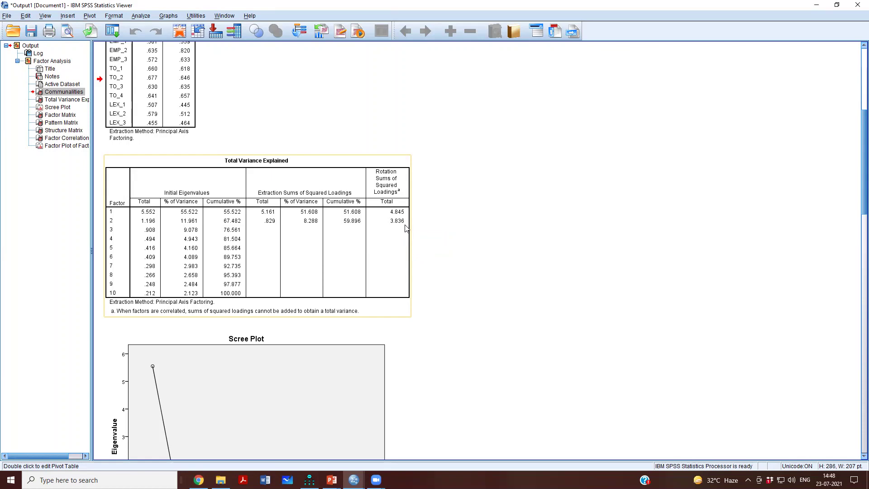
# - Examine the scree plot and the unrotated Factor Matrix loadings in the output
pyautogui.scroll(-5, 403, 228)
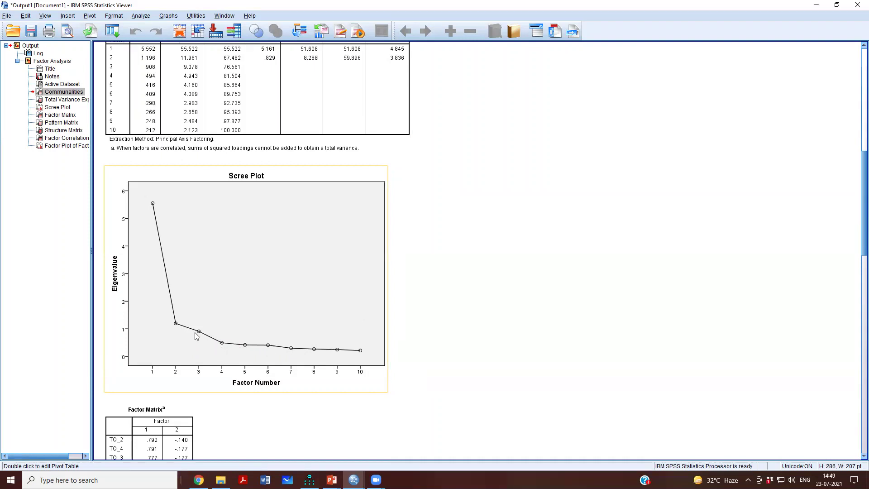
pyautogui.scroll(-3, 196, 336)
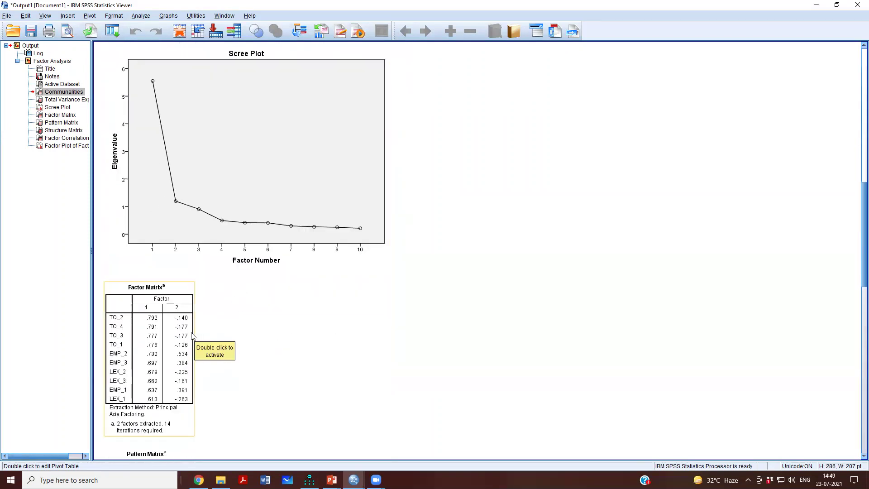
pyautogui.scroll(1, 144, 321)
pyautogui.scroll(-2, 142, 321)
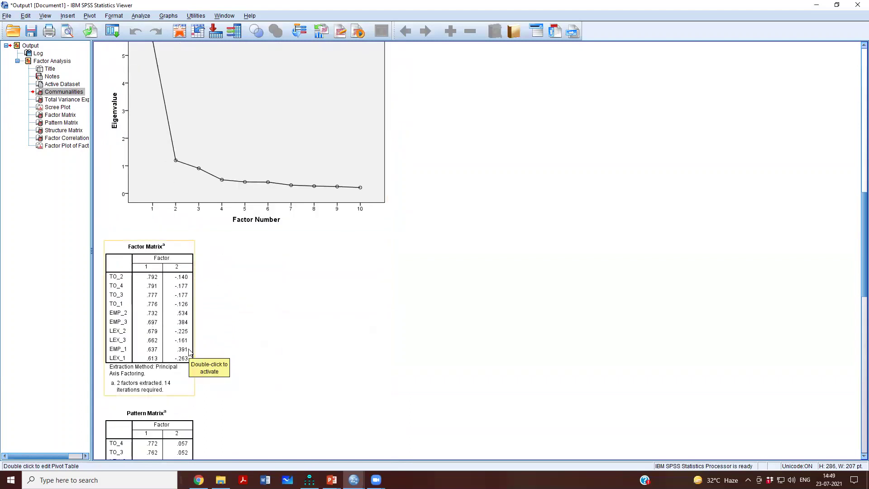
pyautogui.scroll(-3, 189, 351)
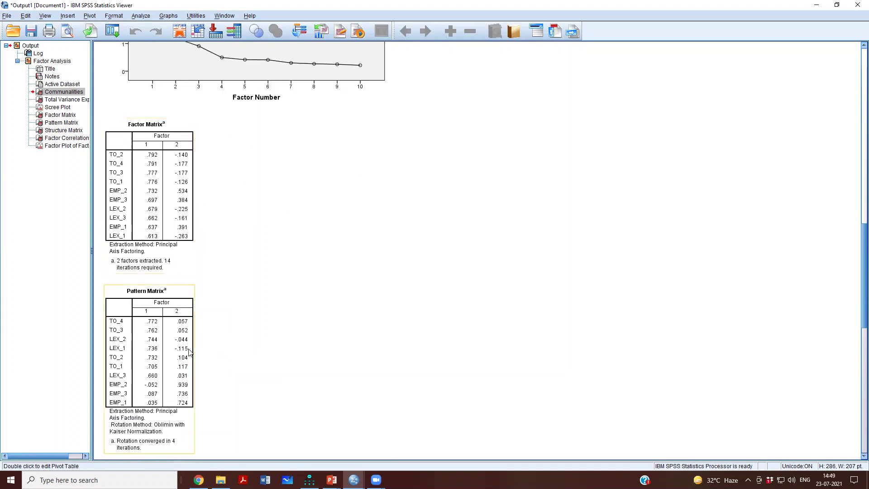
pyautogui.scroll(-2, 189, 351)
pyautogui.scroll(2, 189, 352)
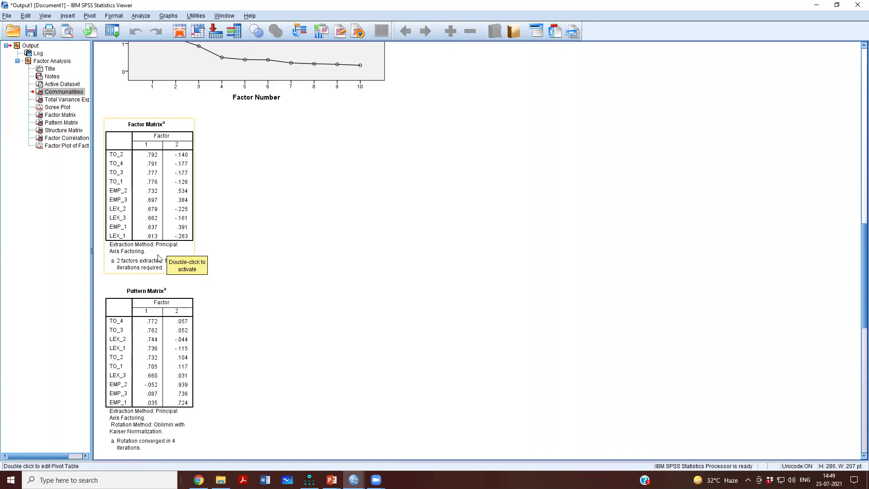
# - Examine the item loadings in the rotated Pattern Matrix, referring back to the Total Variance Explained table
pyautogui.scroll(-3, 159, 259)
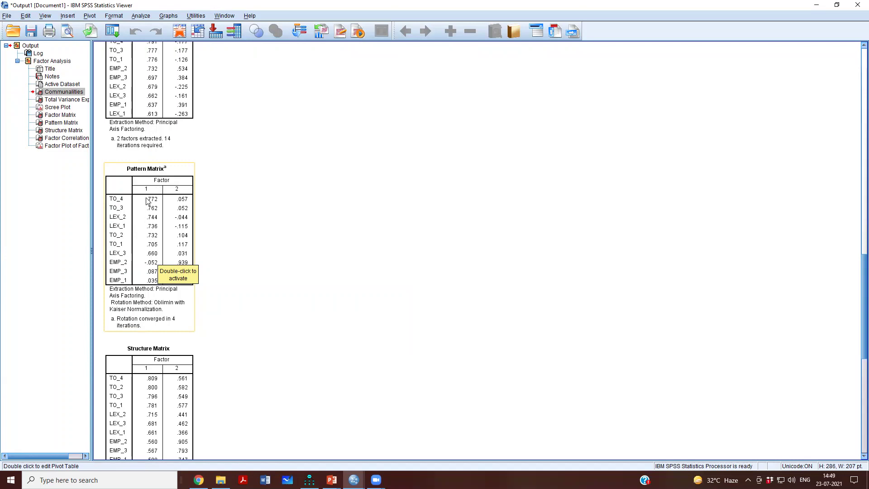
pyautogui.click(229, 300)
pyautogui.scroll(15, 229, 300)
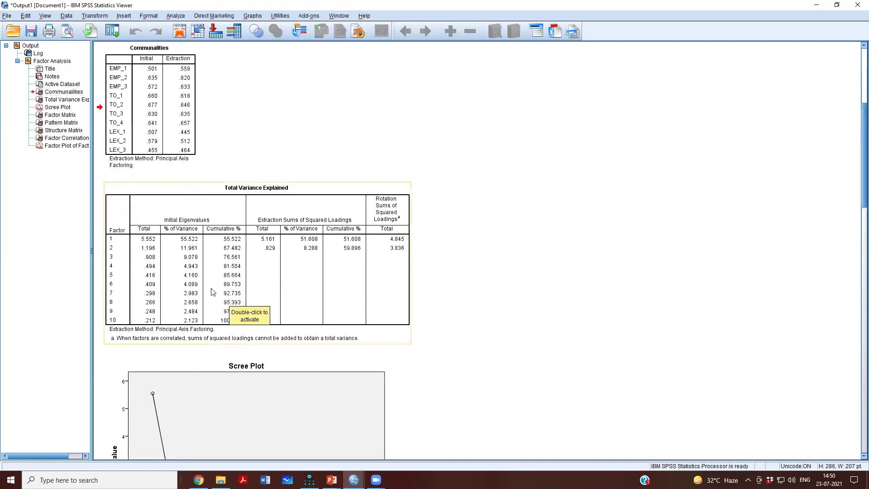
pyautogui.scroll(-15, 213, 292)
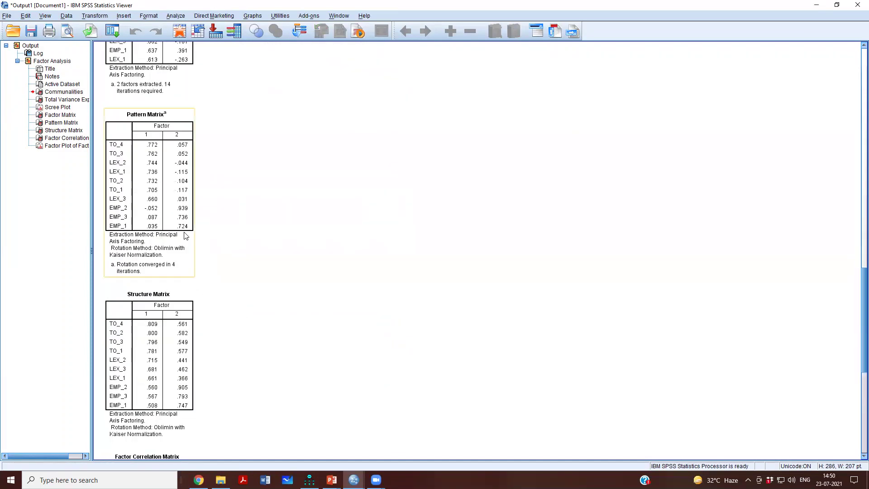
pyautogui.click(186, 236)
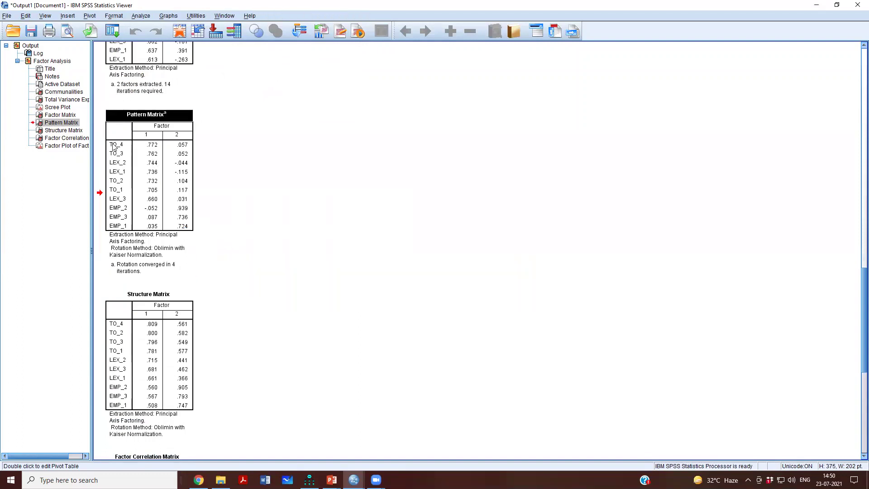
# - Compare the Pattern Matrix loadings and cross-loadings of the TO and LEX items with those of the EMP items, highlighting each group of cells
pyautogui.moveTo(116, 144); pyautogui.dragTo(146, 158)
pyautogui.moveTo(153, 170); pyautogui.dragTo(159, 198)
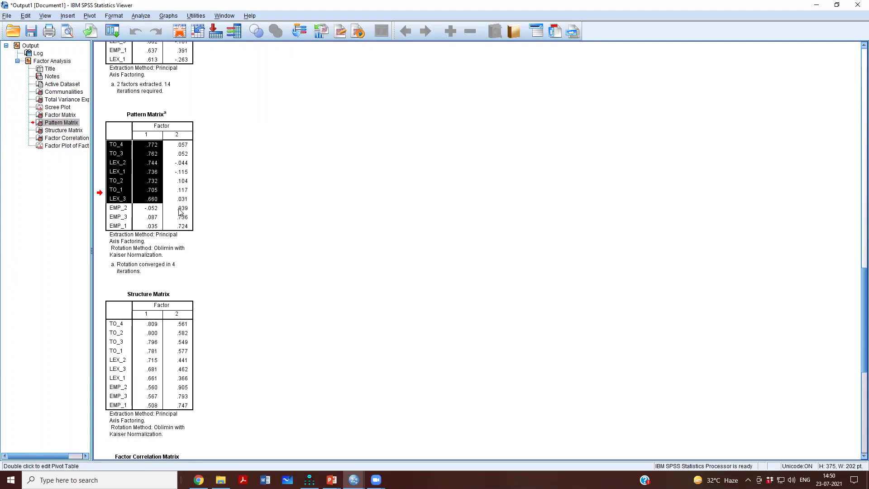
pyautogui.moveTo(176, 211); pyautogui.dragTo(183, 226)
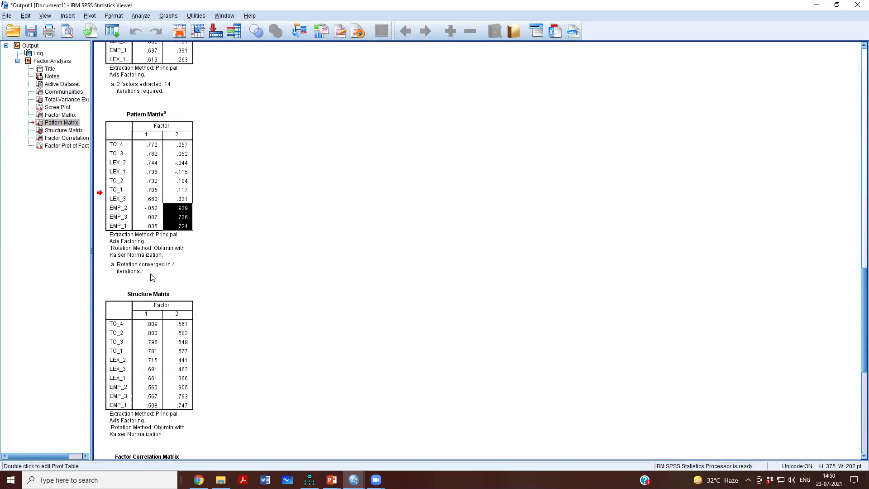
pyautogui.moveTo(154, 146); pyautogui.dragTo(155, 200)
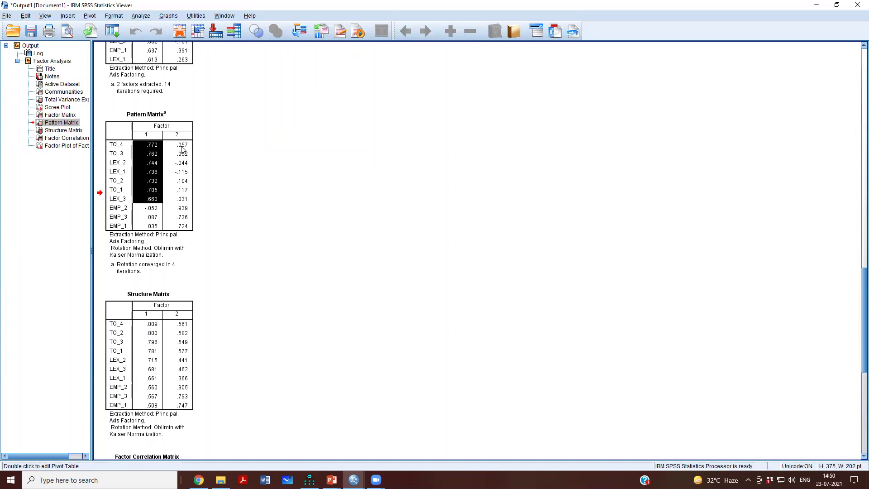
pyautogui.moveTo(182, 148); pyautogui.dragTo(162, 227)
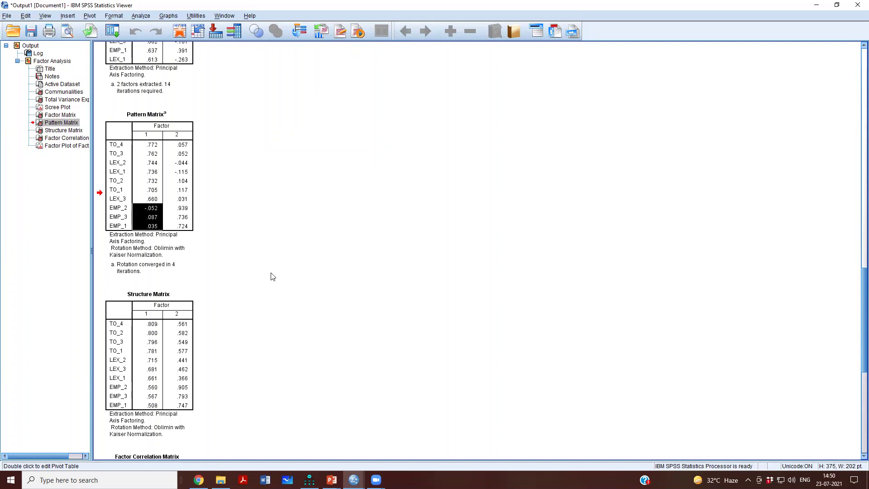
pyautogui.scroll(-3, 273, 276)
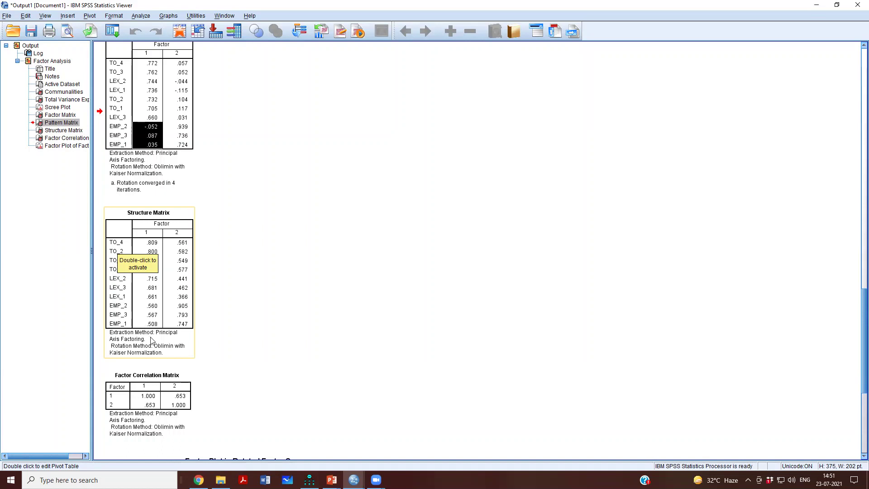
pyautogui.scroll(3, 152, 340)
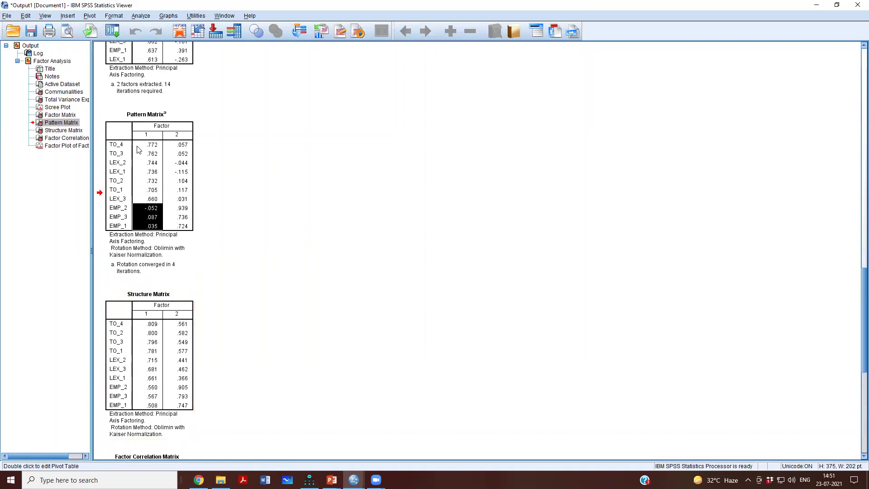
pyautogui.moveTo(141, 146); pyautogui.dragTo(181, 228)
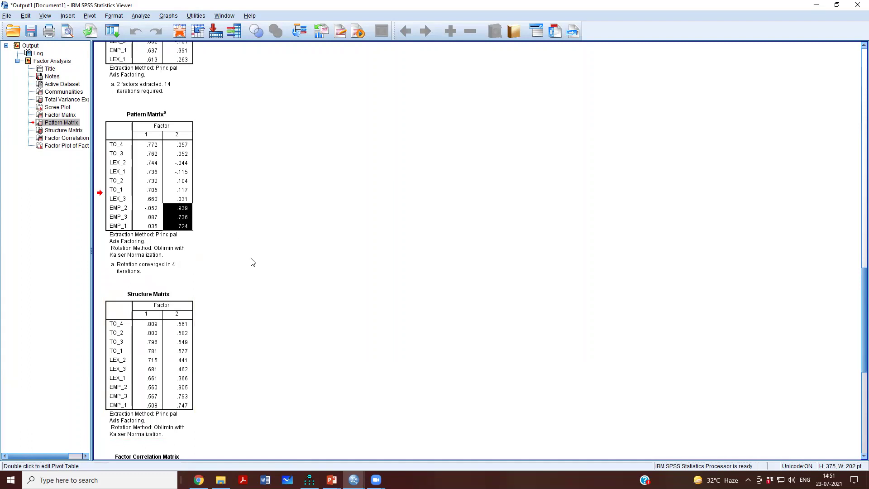
# - Examine the correlation between the two factors in the Factor Correlation Matrix and the item positions in the rotated factor plot
pyautogui.scroll(-6, 253, 263)
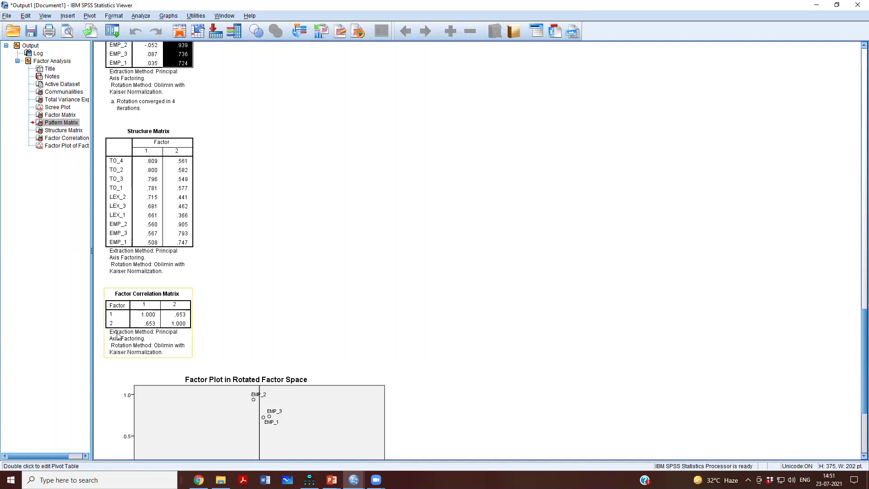
pyautogui.click(145, 327)
pyautogui.scroll(-3, 143, 294)
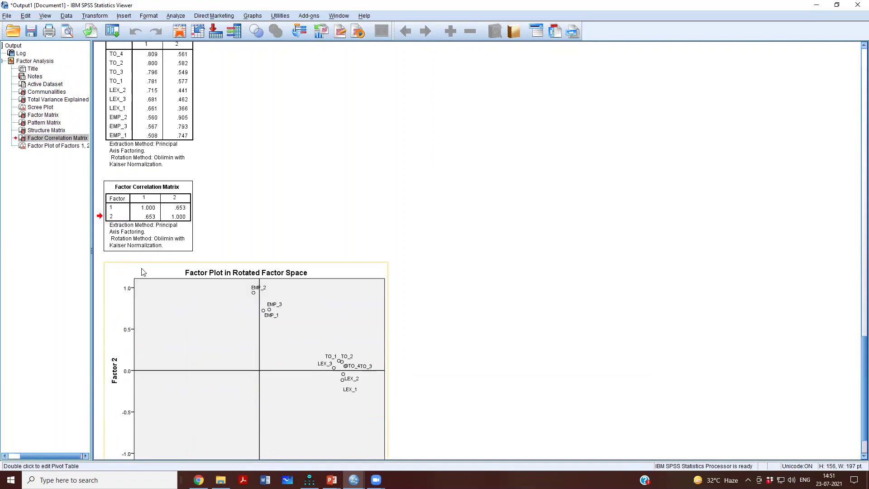
pyautogui.click(148, 219)
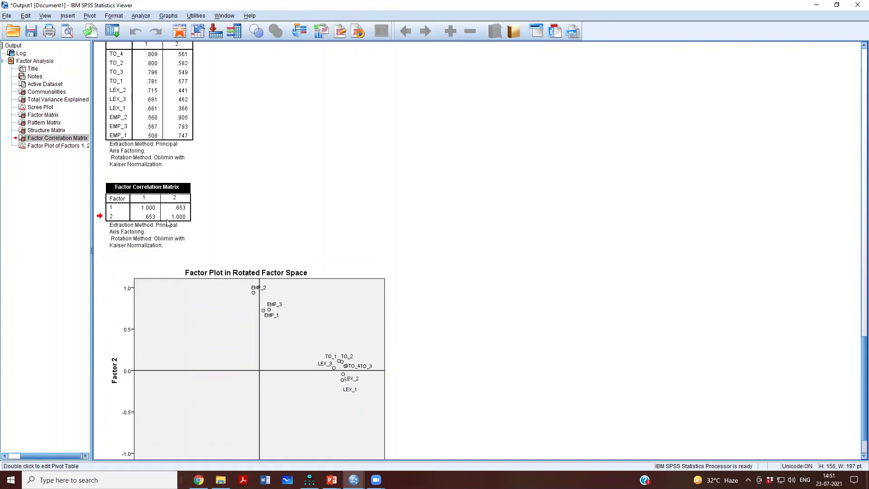
pyautogui.scroll(-1, 168, 223)
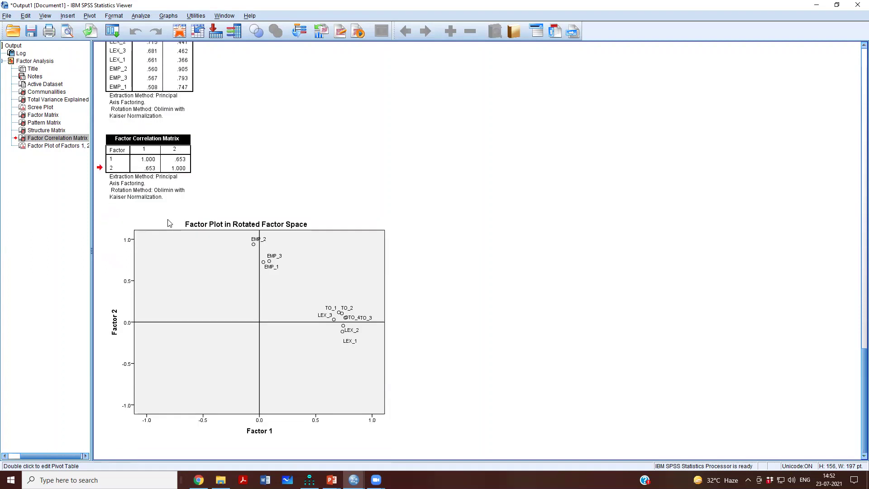
pyautogui.click(193, 245)
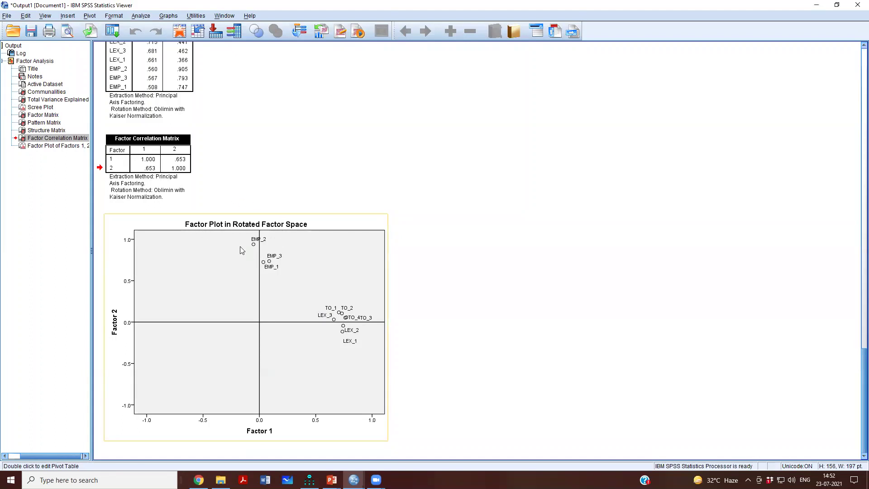
# - Return to the Pattern Matrix and select the table to review its loadings again
pyautogui.scroll(3, 244, 236)
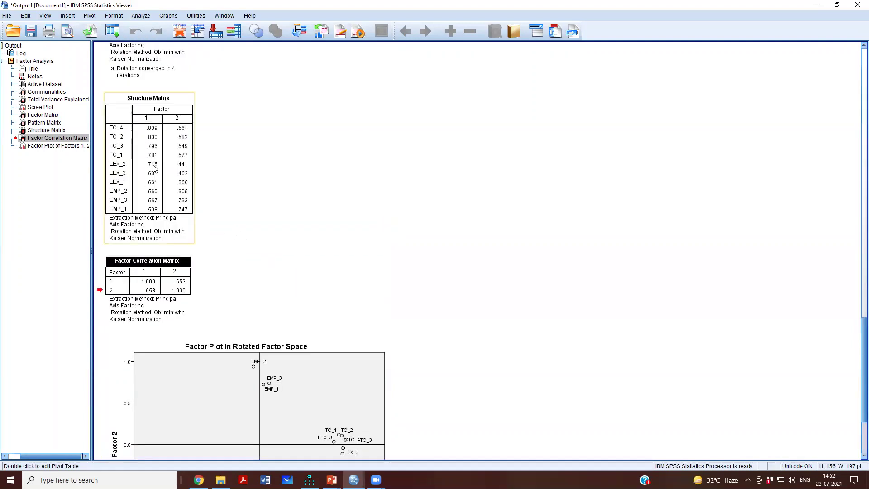
pyautogui.scroll(4, 225, 229)
pyautogui.click(153, 121)
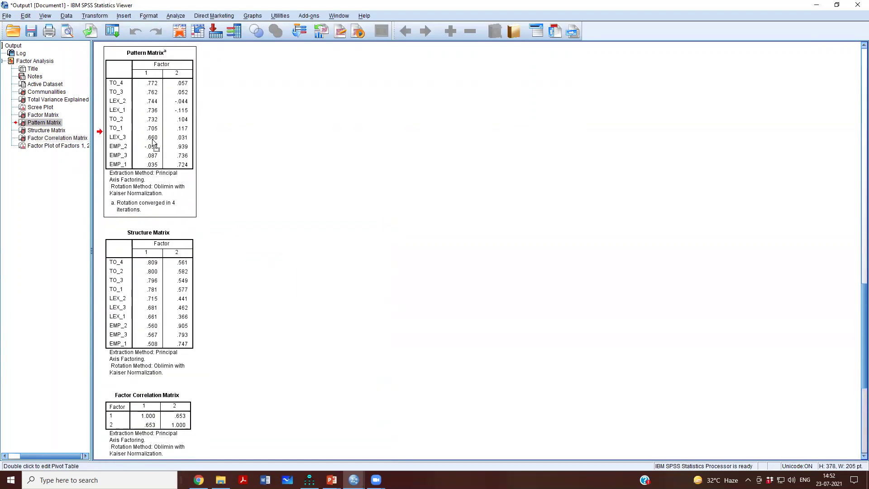